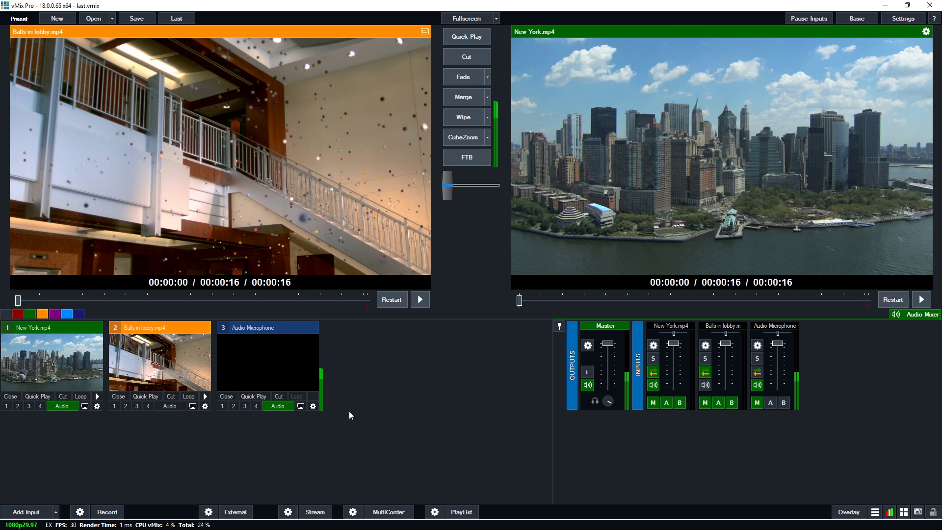
# - Browse the Title / XAML templates in Input Select, then close it without adding anything
pyautogui.click(36, 511)
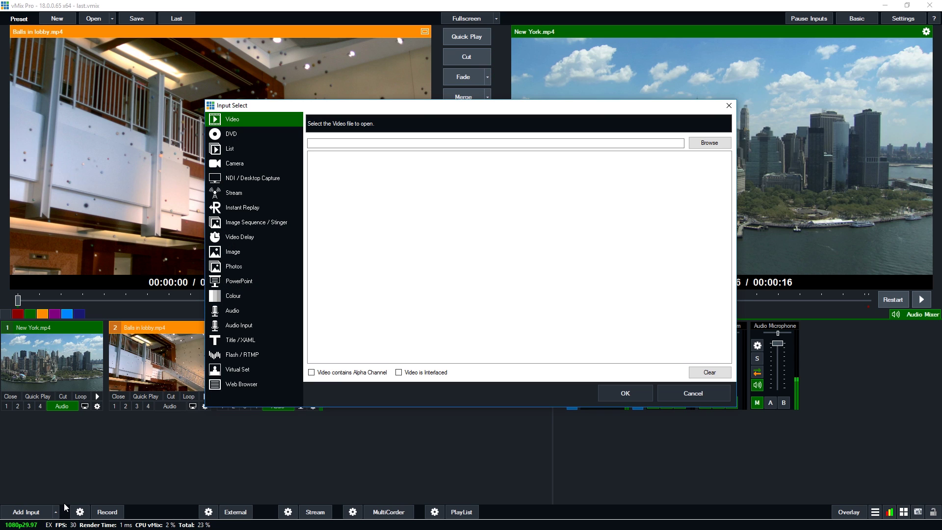
pyautogui.click(247, 341)
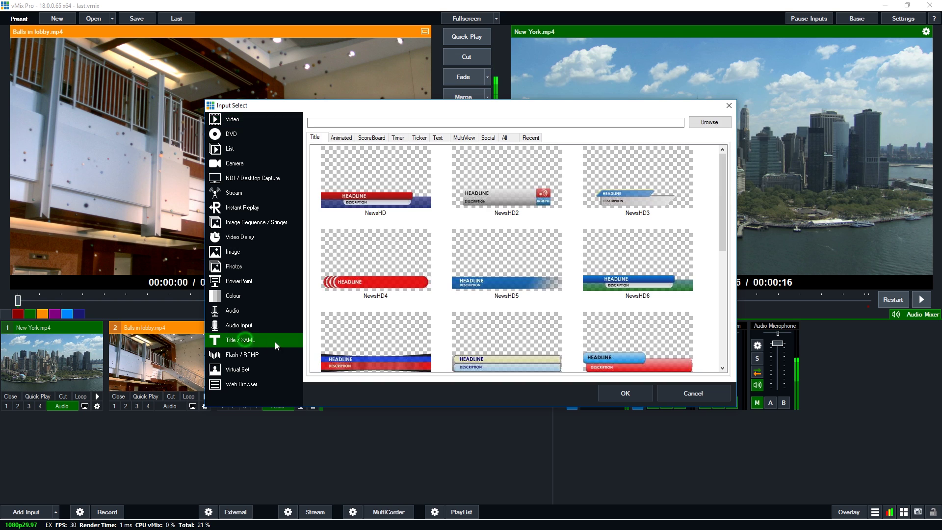
pyautogui.scroll(-5, 583, 281)
pyautogui.scroll(5, 588, 297)
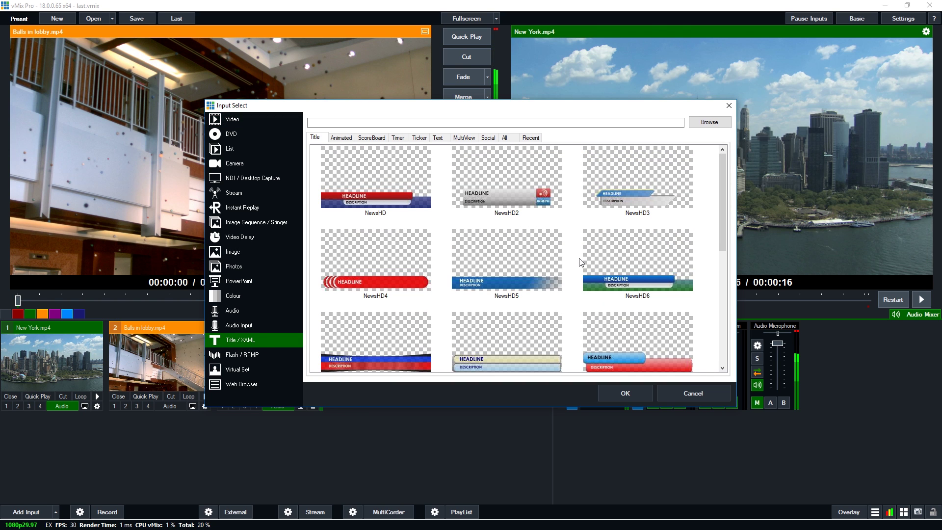
pyautogui.click(729, 105)
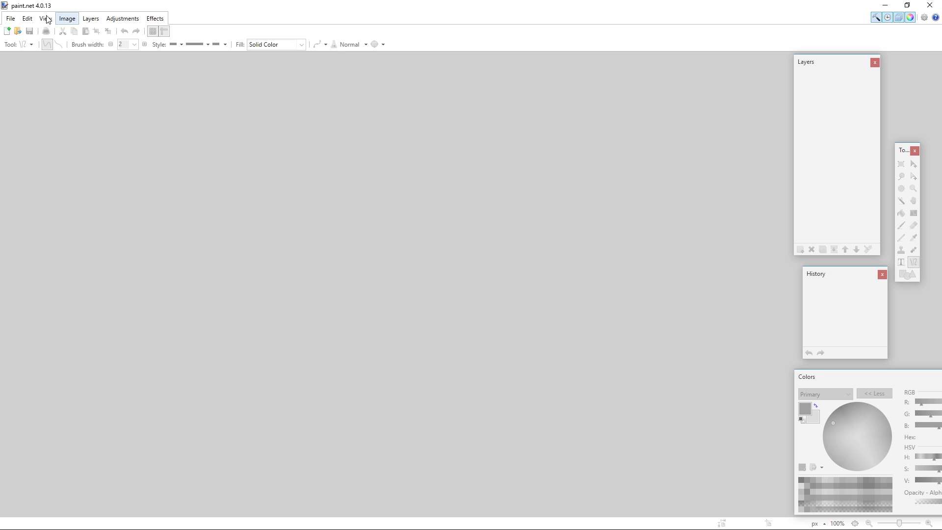
# - Create a new 1920 × 1080 image in paint.net
pyautogui.click(11, 18)
pyautogui.click(20, 31)
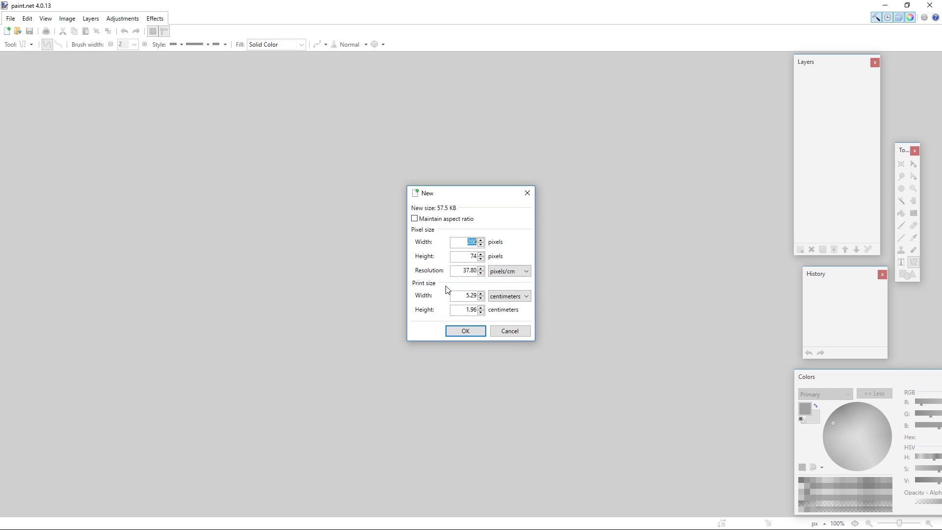
pyautogui.write('1920')
pyautogui.press('Tab')
pyautogui.write('1080')
pyautogui.click(462, 331)
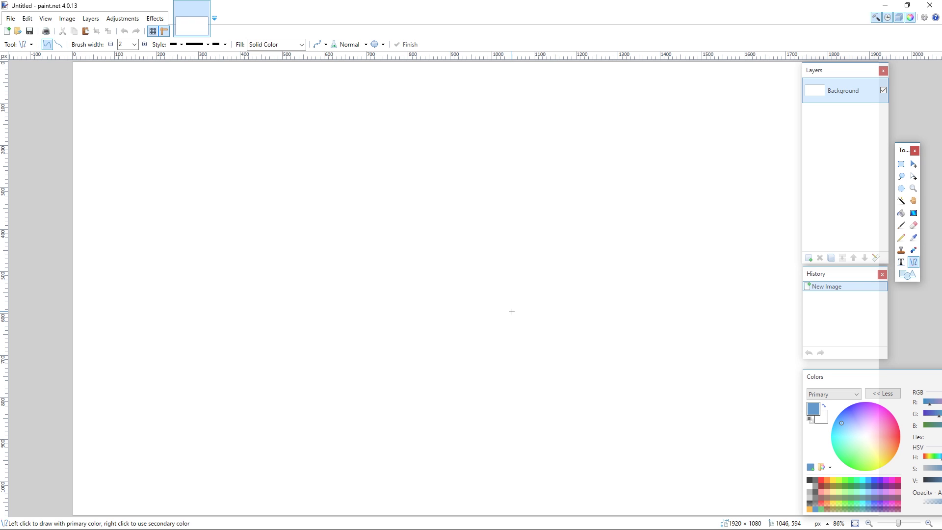
pyautogui.click(905, 201)
# - Select the white canvas with the Magic Wand, delete it to transparency, and zoom out
pyautogui.click(707, 215)
pyautogui.press('Delete')
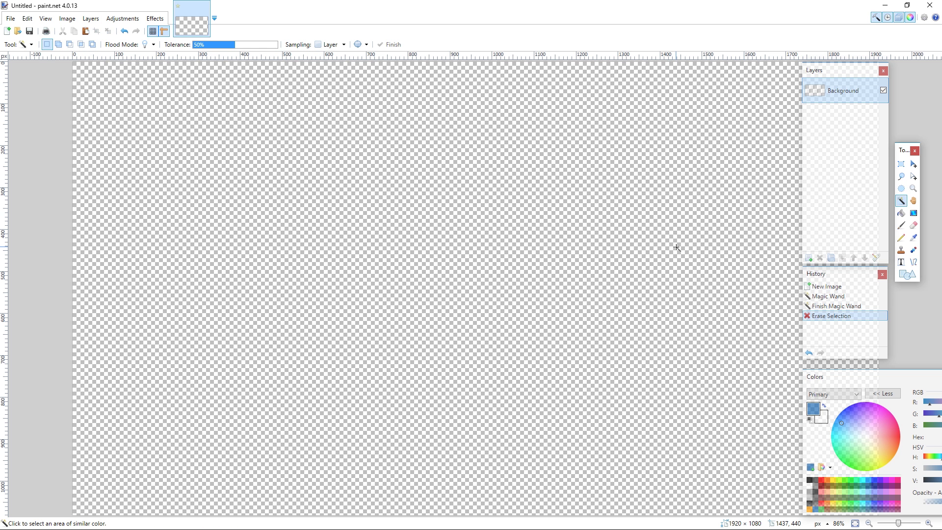
pyautogui.scroll(-2, 677, 249)
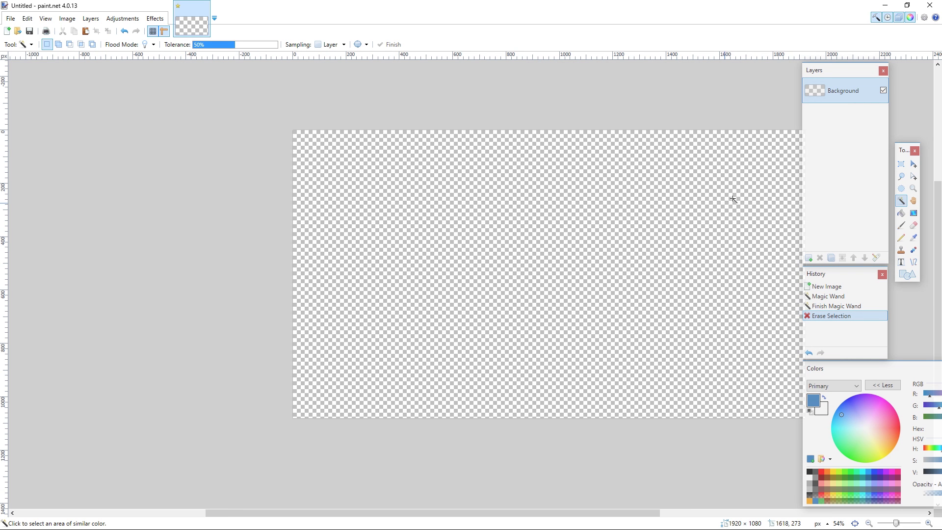
pyautogui.scroll(-1, 734, 201)
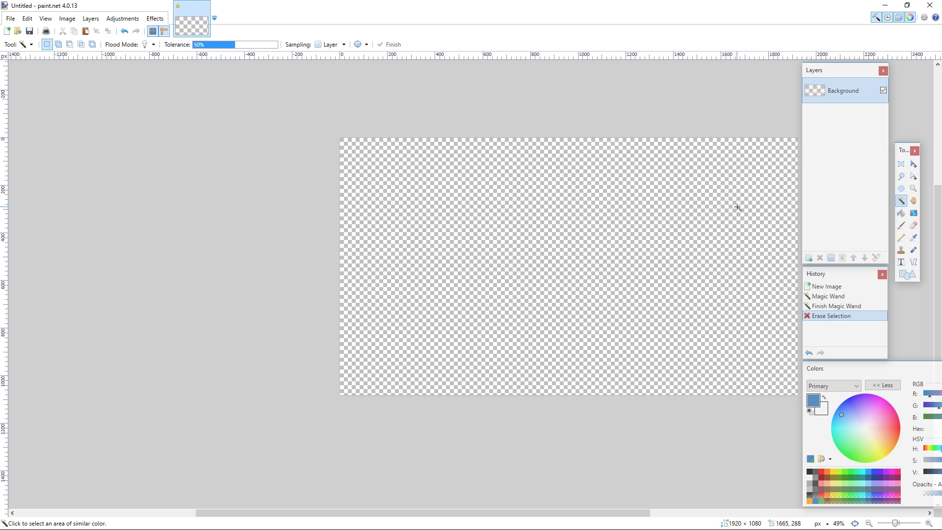
pyautogui.click(907, 274)
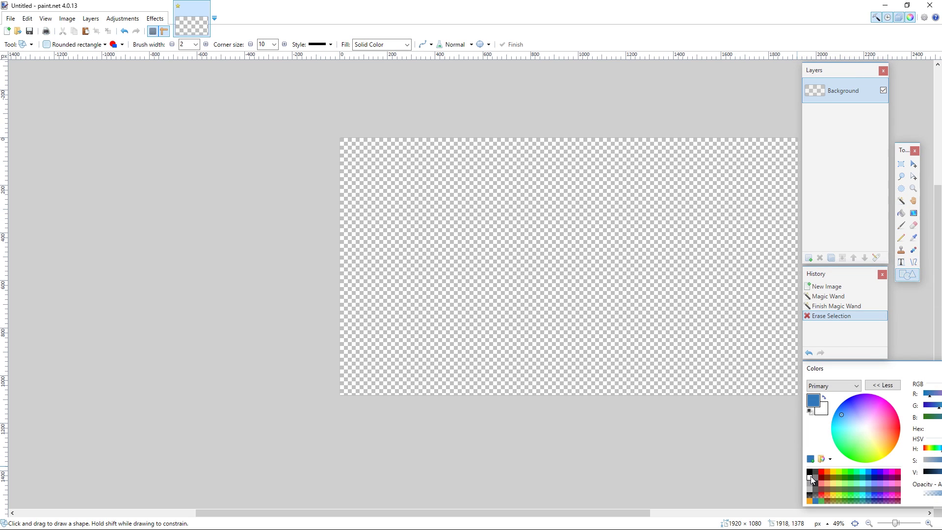
# - Draw a wide white rounded rectangle bar along the bottom of the canvas
pyautogui.moveTo(364, 338)
pyautogui.mouseDown()
pyautogui.moveTo(570, 366)
pyautogui.moveTo(777, 376)
pyautogui.mouseUp()
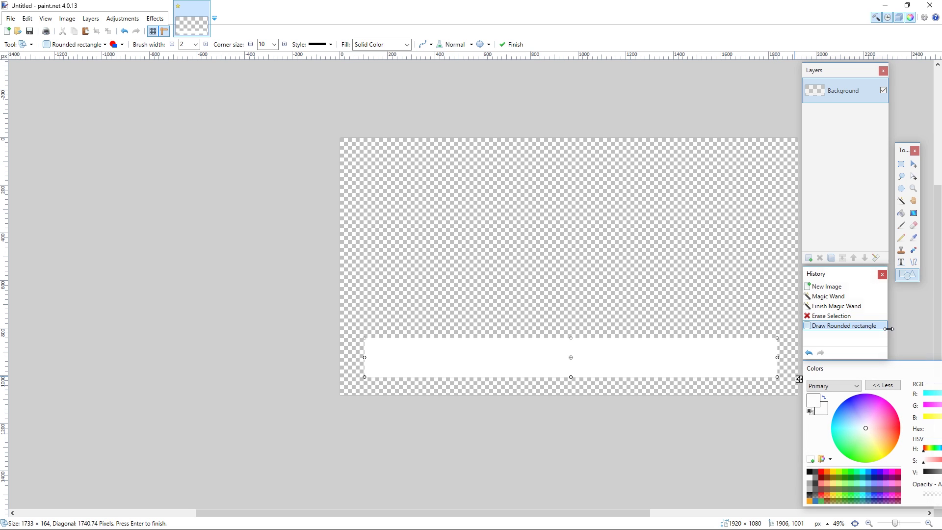
pyautogui.click(815, 500)
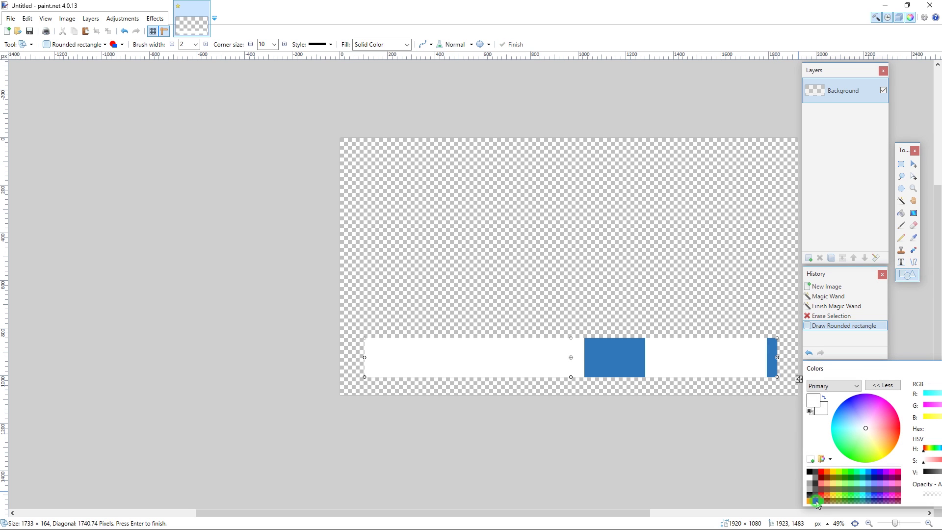
pyautogui.click(809, 477)
pyautogui.click(809, 476)
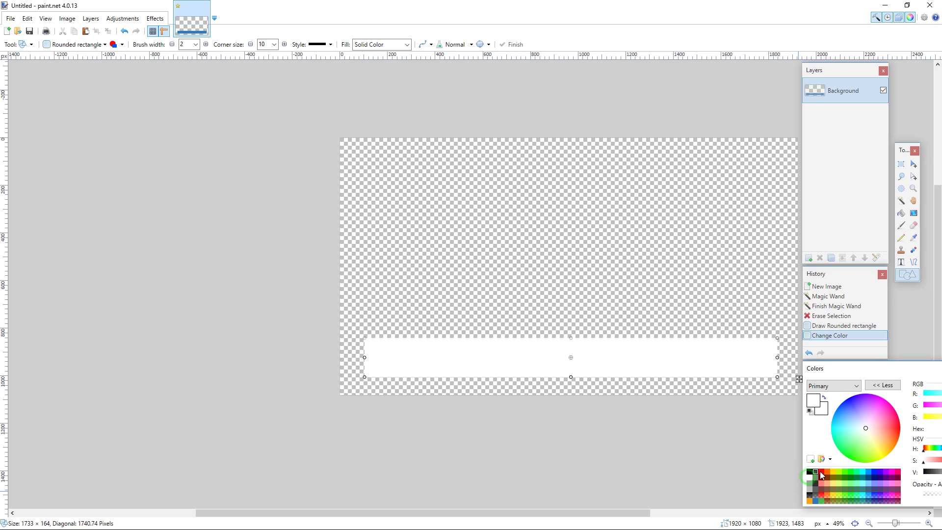
# - Draw a short blue vertical divider line near the bar's left end
pyautogui.click(913, 262)
pyautogui.click(815, 499)
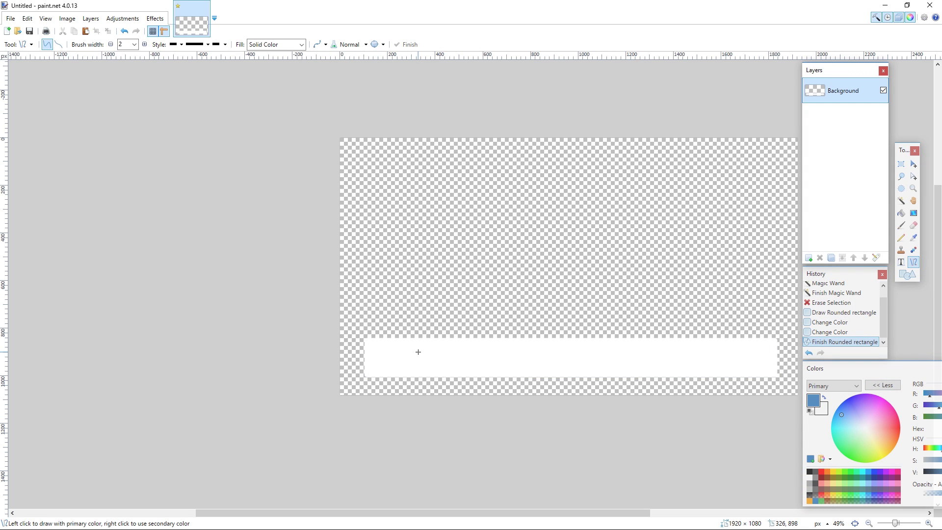
pyautogui.moveTo(417, 348); pyautogui.dragTo(416, 367)
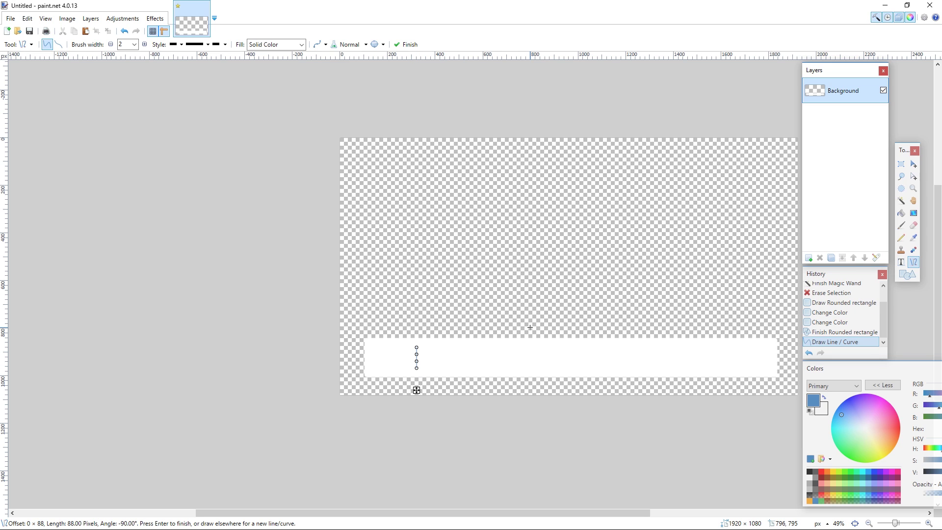
pyautogui.press('Return')
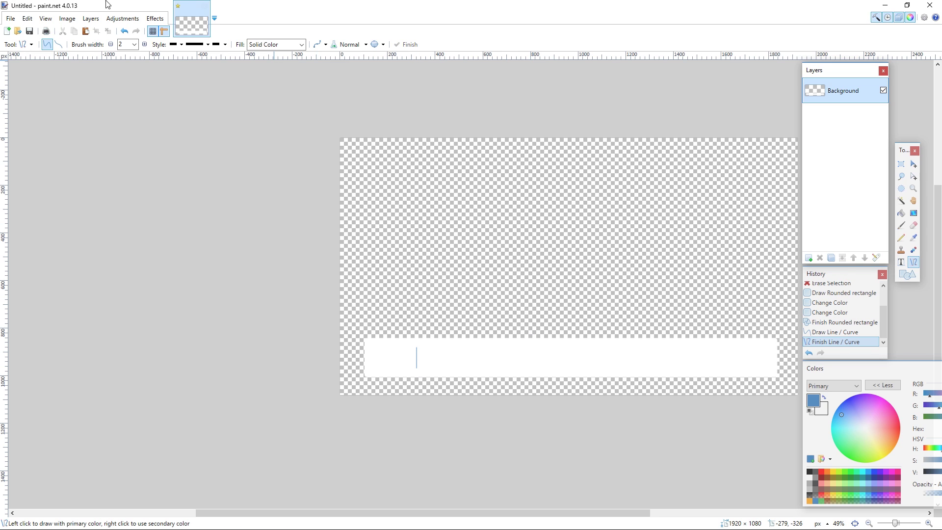
# - Open the recent vMix Logo Black 200px.png and cut the whole logo to the clipboard
pyautogui.click(11, 19)
pyautogui.moveTo(26, 54)
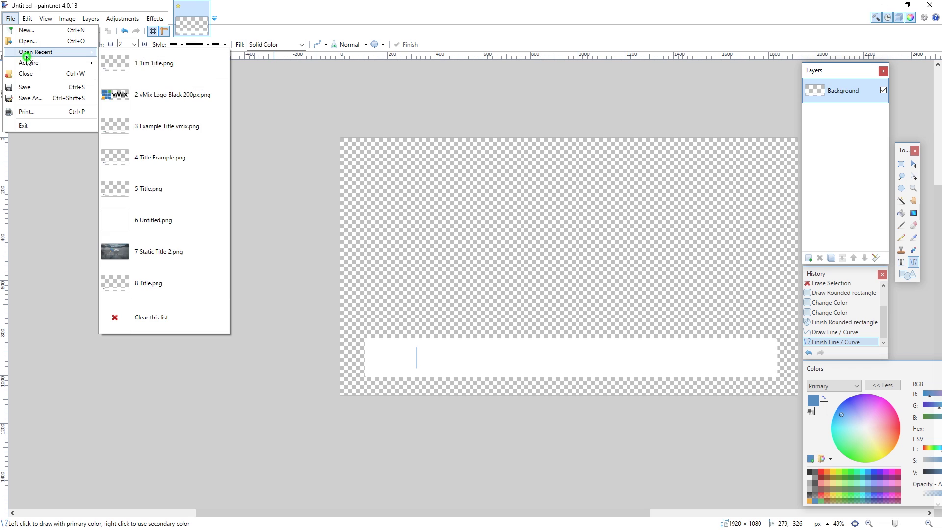
pyautogui.click(203, 98)
pyautogui.hotkey('ctrl', 'a')
pyautogui.press('Delete')
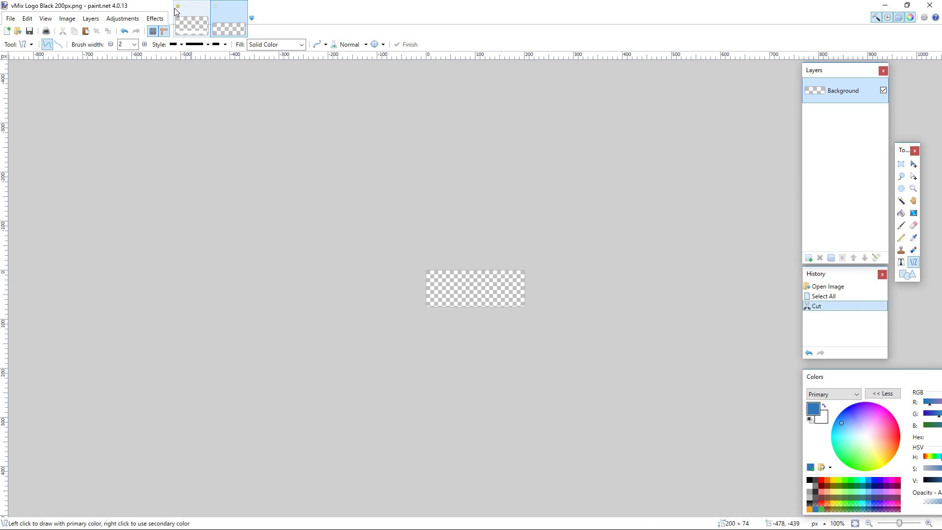
# - Paste the logo onto a new layer in the title image and place it at the bar's left end
pyautogui.click(197, 28)
pyautogui.hotkey('ctrl', 'shift', 'n')
pyautogui.hotkey('ctrl', 'v')
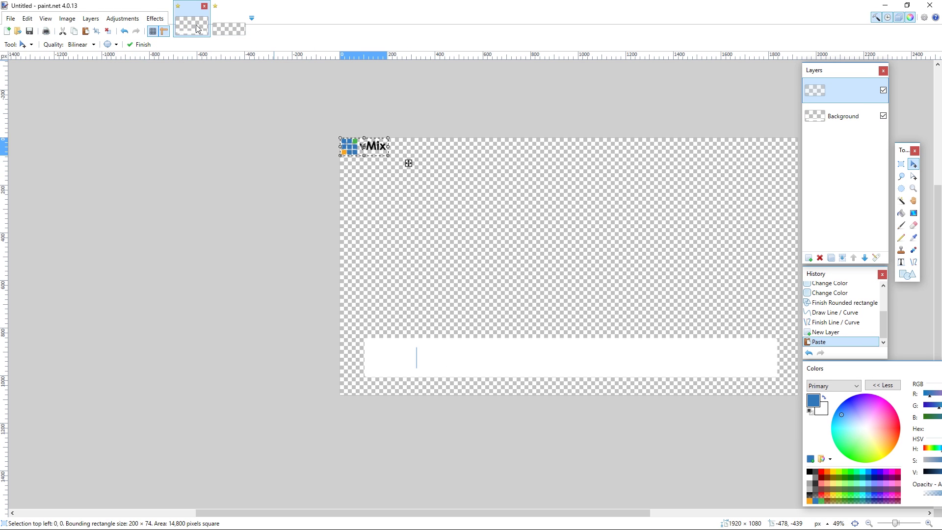
pyautogui.moveTo(372, 148); pyautogui.dragTo(399, 360)
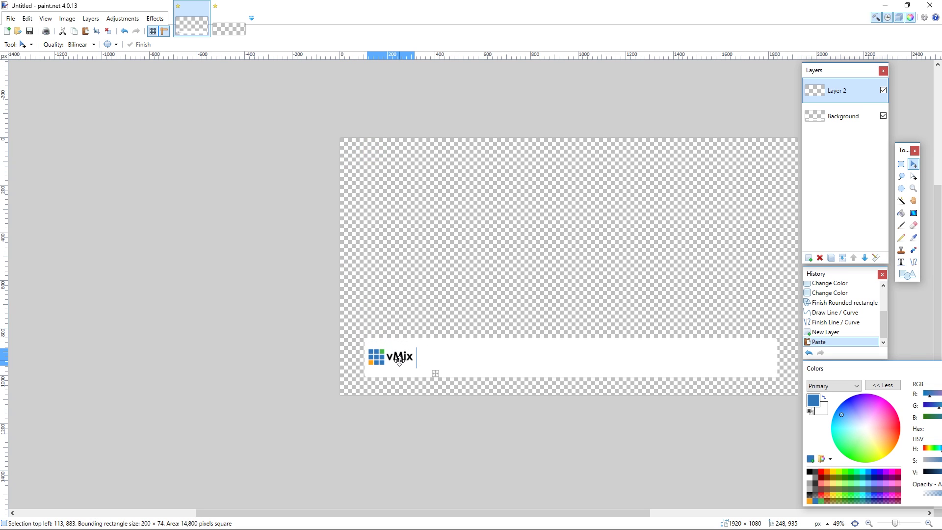
pyautogui.moveTo(399, 360); pyautogui.dragTo(399, 360)
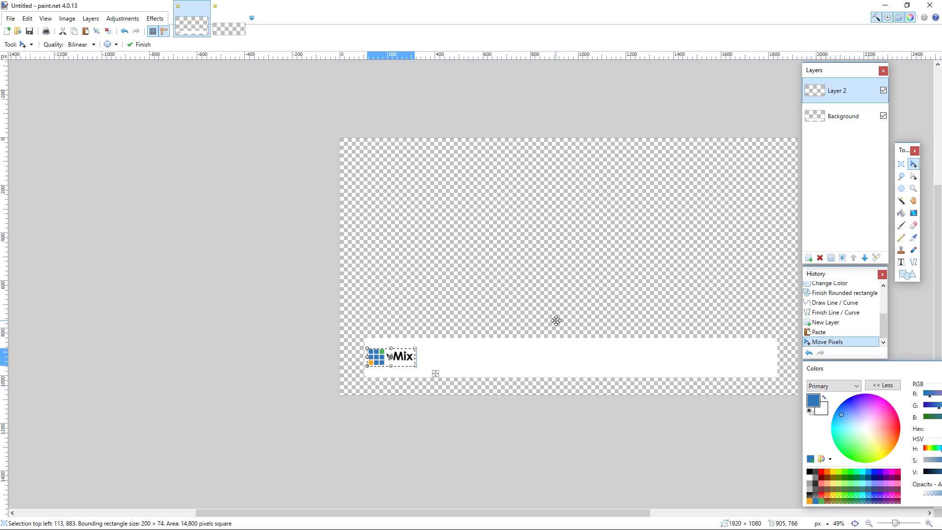
pyautogui.hotkey('ctrl', 'd')
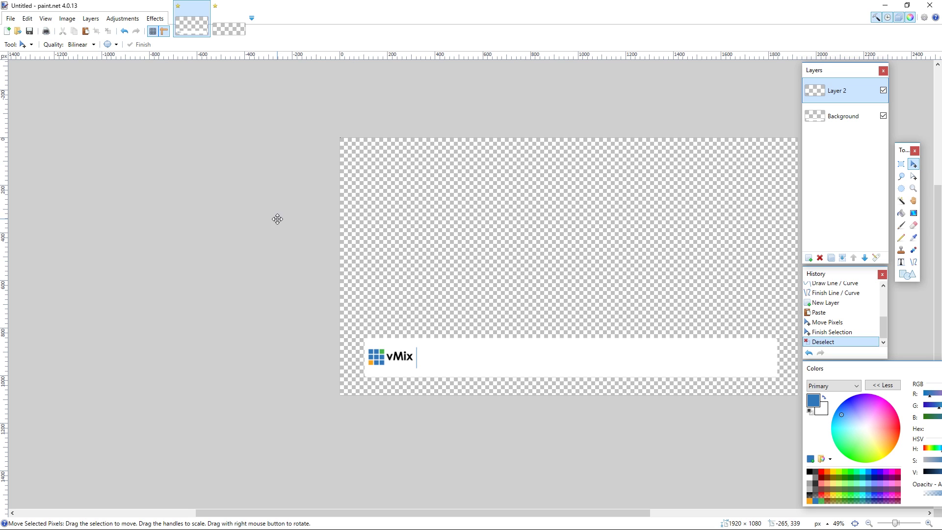
# - Save the image as PNG named Tim Title.png, flattening the layers
pyautogui.click(11, 18)
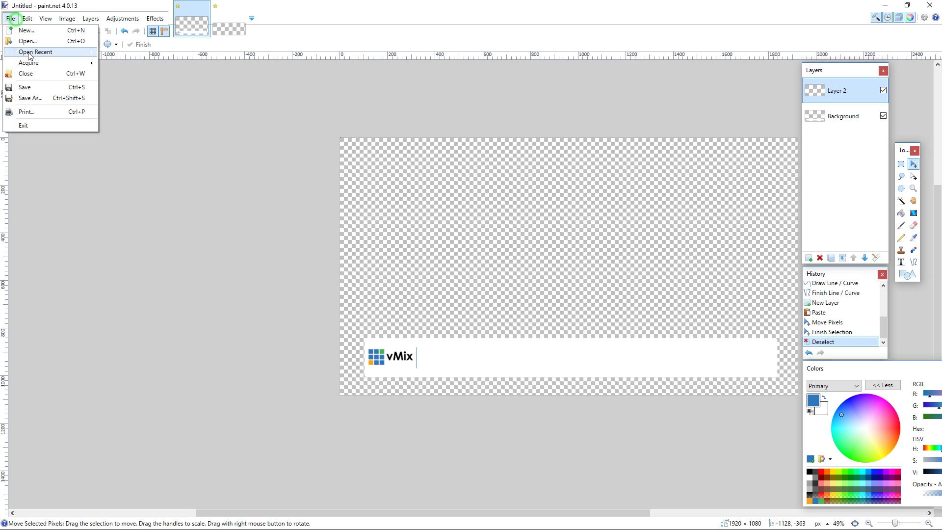
pyautogui.click(31, 98)
pyautogui.click(192, 227)
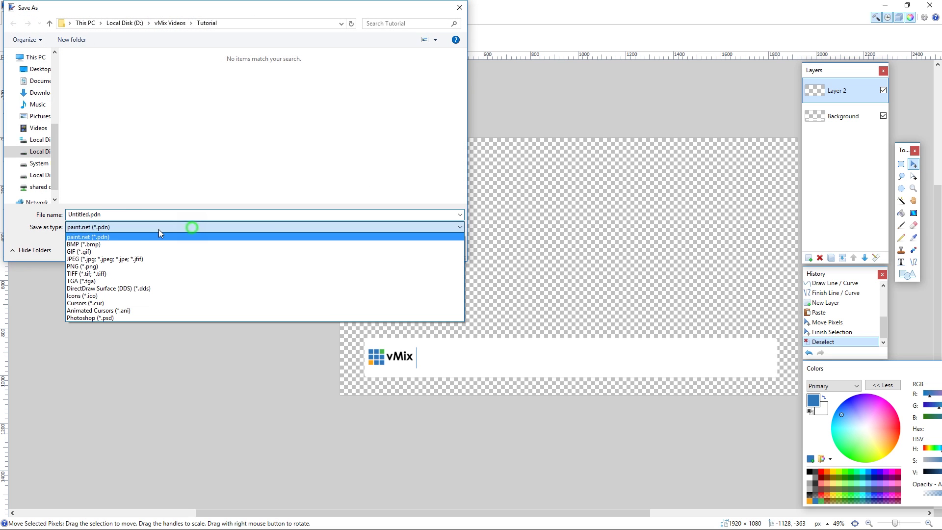
pyautogui.click(99, 266)
pyautogui.doubleClick(137, 214)
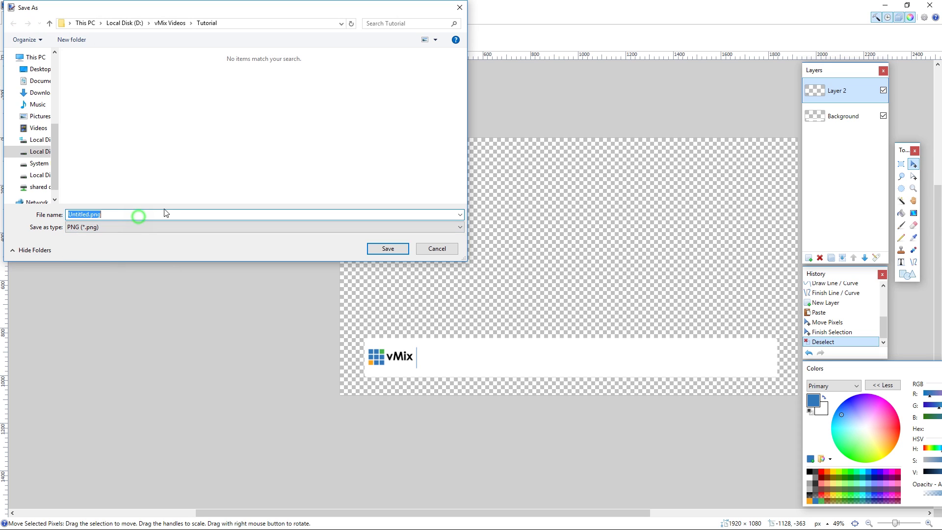
pyautogui.write('Timt')
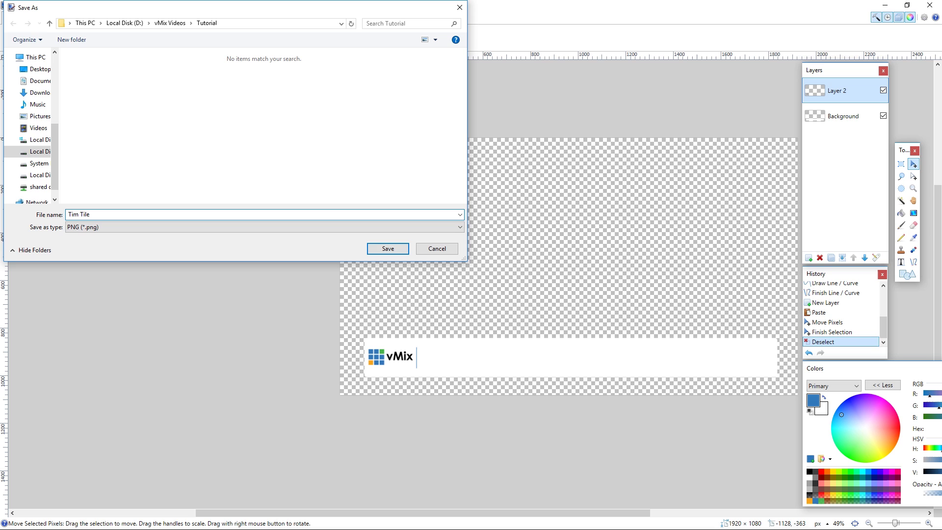
pyautogui.press('BackSpace')
pyautogui.press('BackSpace')
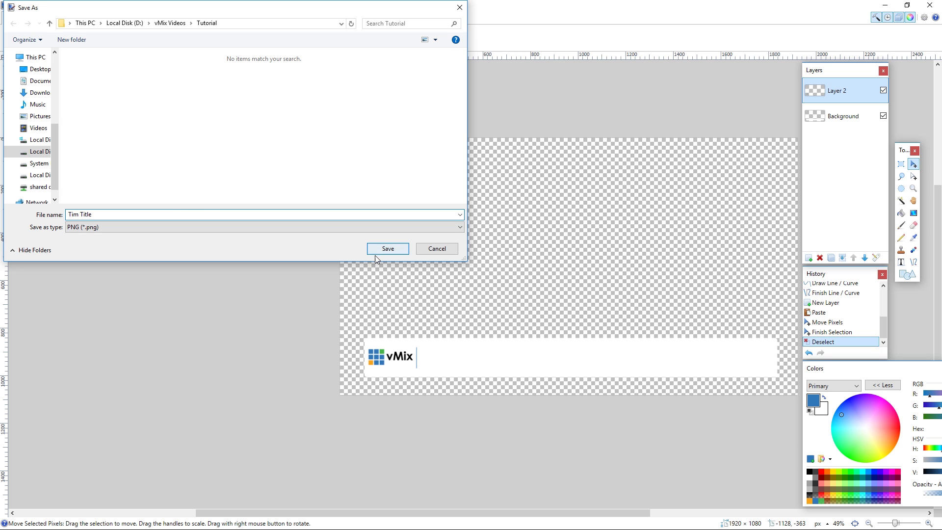
pyautogui.click(379, 250)
pyautogui.click(540, 337)
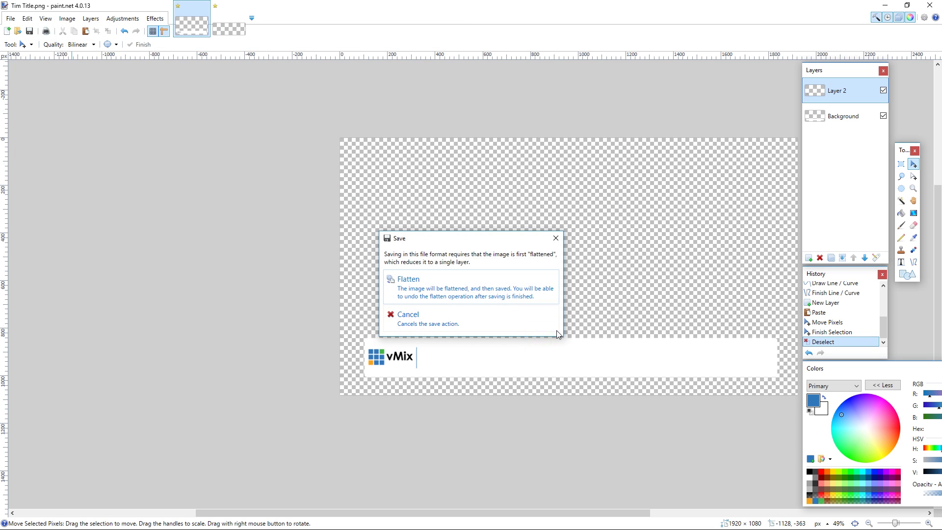
pyautogui.click(491, 282)
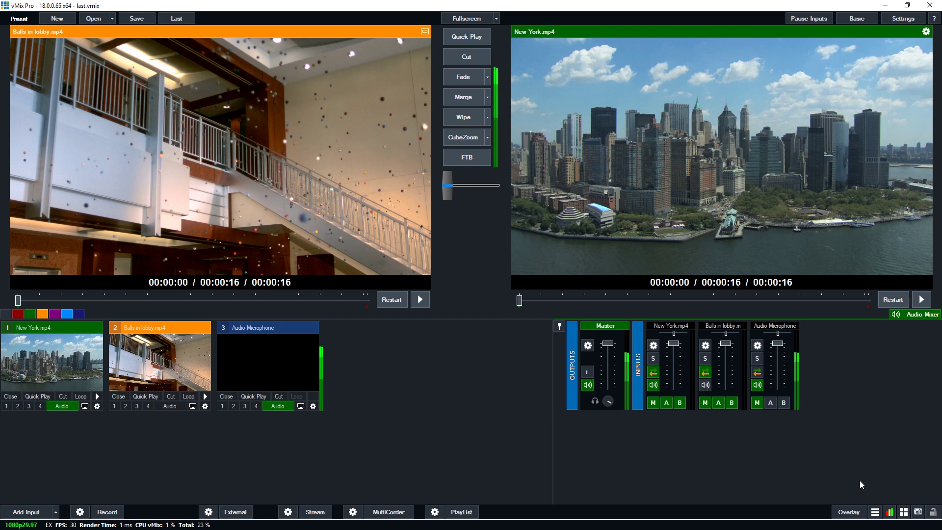
# - Launch vMix Title Designer from the tools menu and maximise it
pyautogui.click(875, 512)
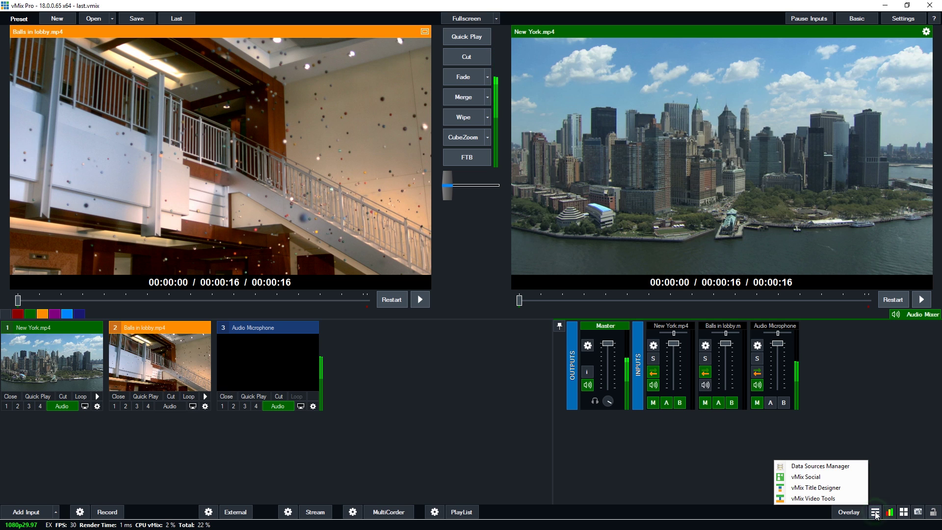
pyautogui.click(829, 489)
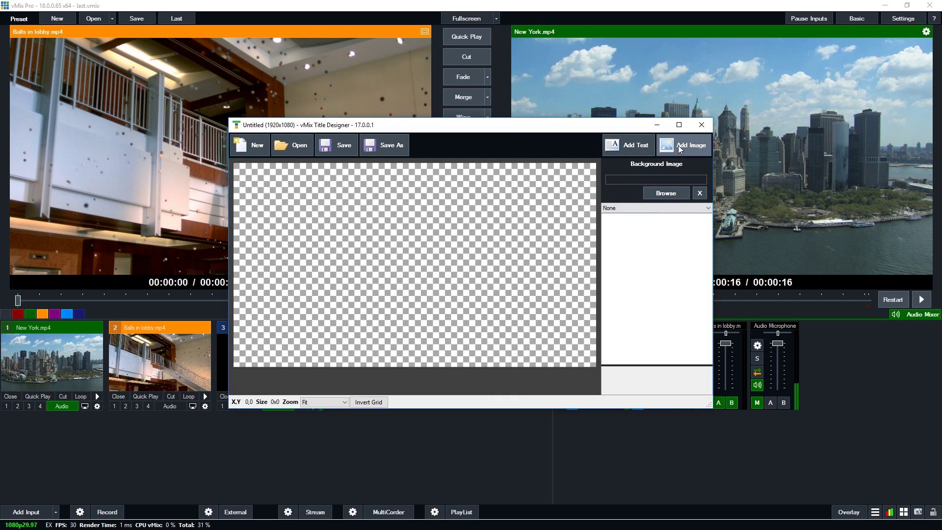
pyautogui.click(679, 124)
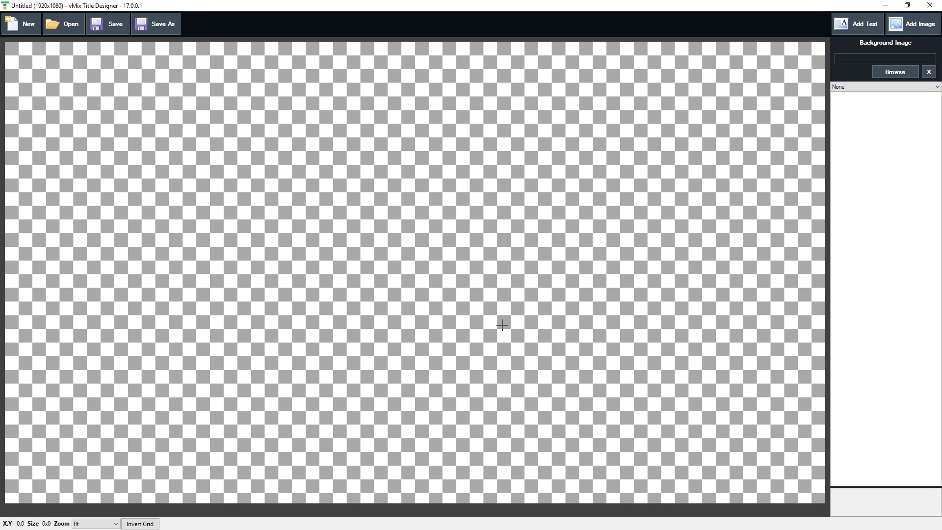
# - Start a new 1920x1080 title and bring up the image picker
pyautogui.click(20, 24)
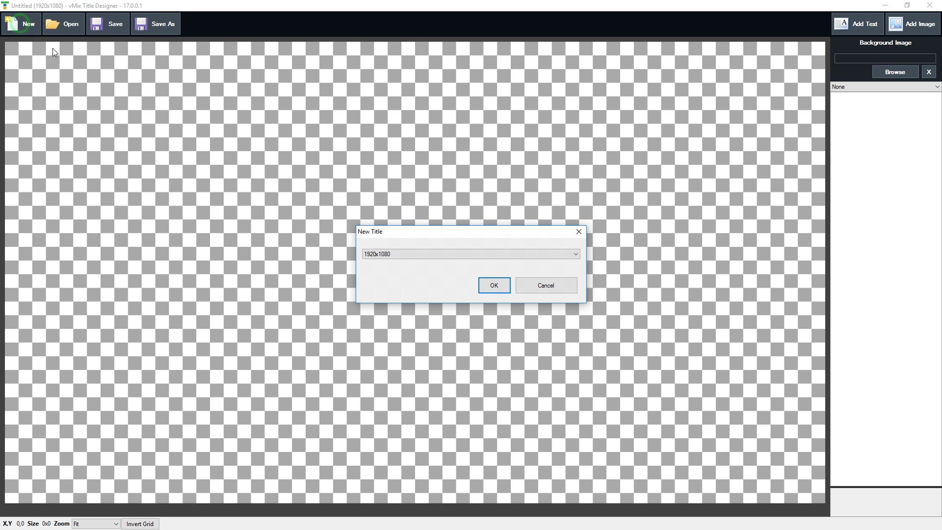
pyautogui.click(411, 254)
pyautogui.click(402, 282)
pyautogui.click(494, 284)
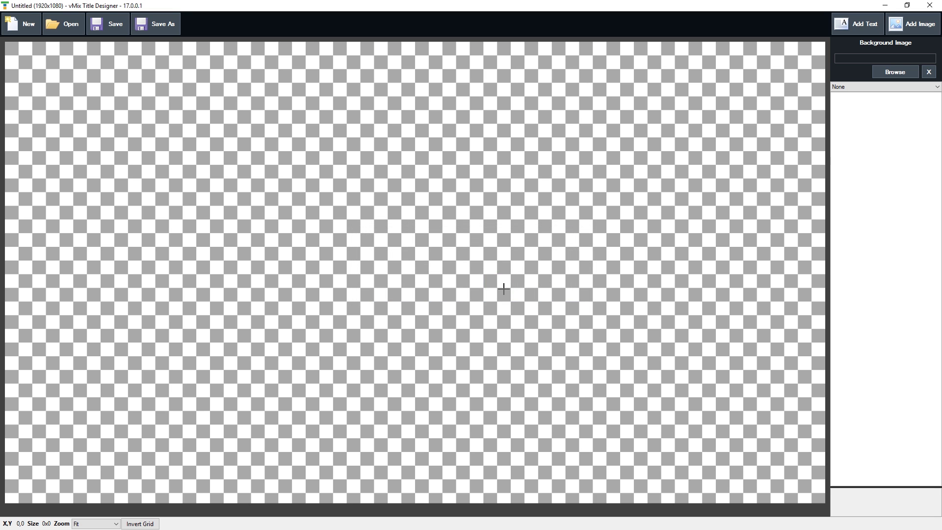
pyautogui.click(912, 24)
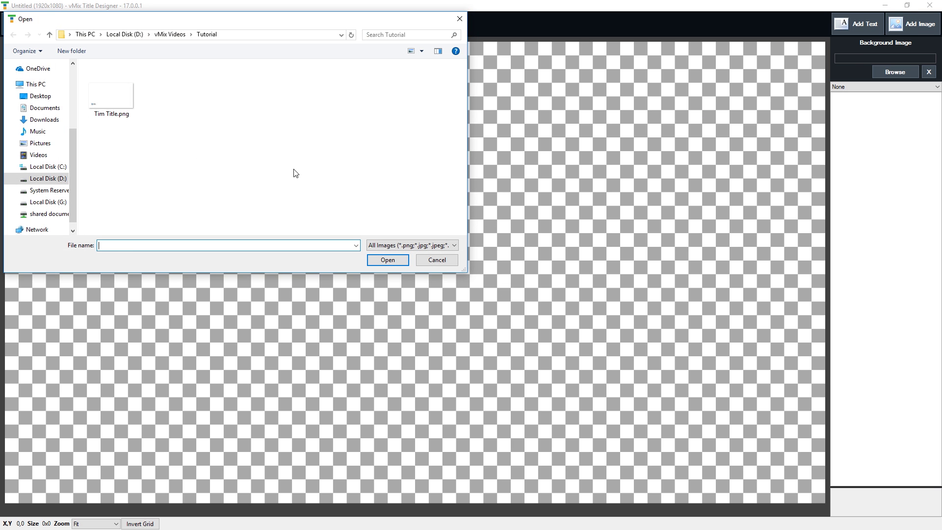
# - Insert Tim Title.png onto the canvas as Image1
pyautogui.click(120, 109)
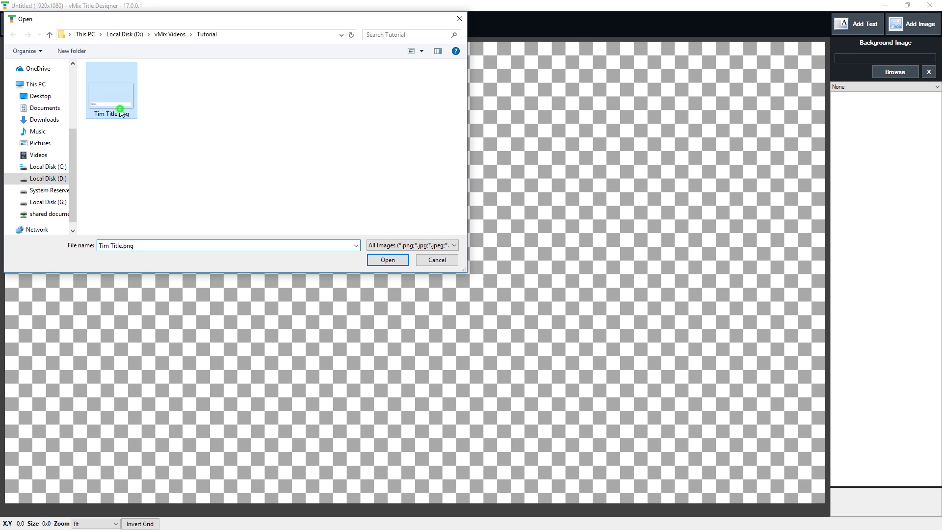
pyautogui.click(387, 259)
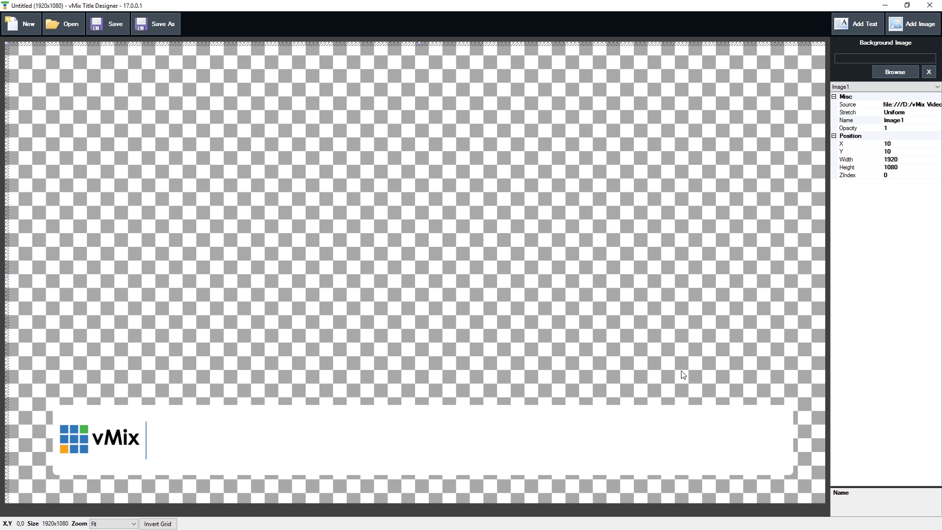
# - Add a text element beside the logo, set to Century Gothic at size 80
pyautogui.click(842, 28)
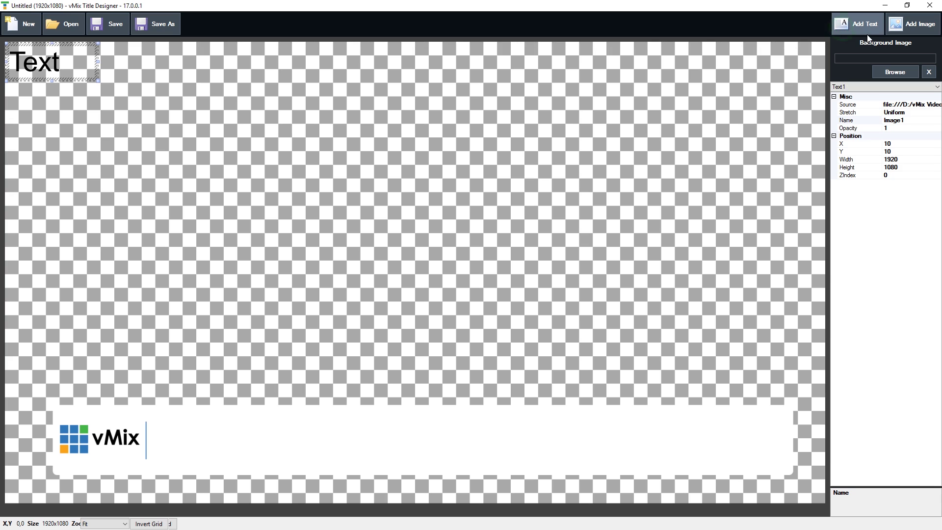
pyautogui.moveTo(88, 80); pyautogui.dragTo(252, 457)
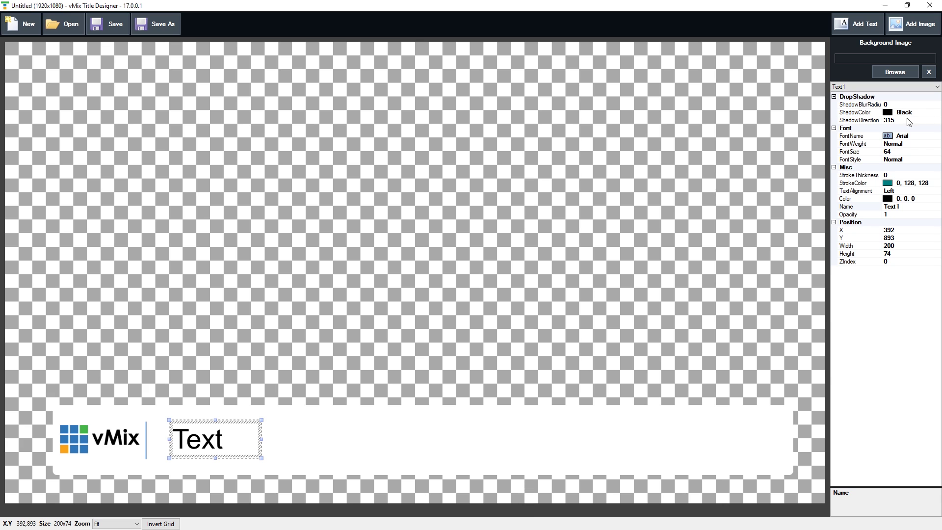
pyautogui.click(914, 136)
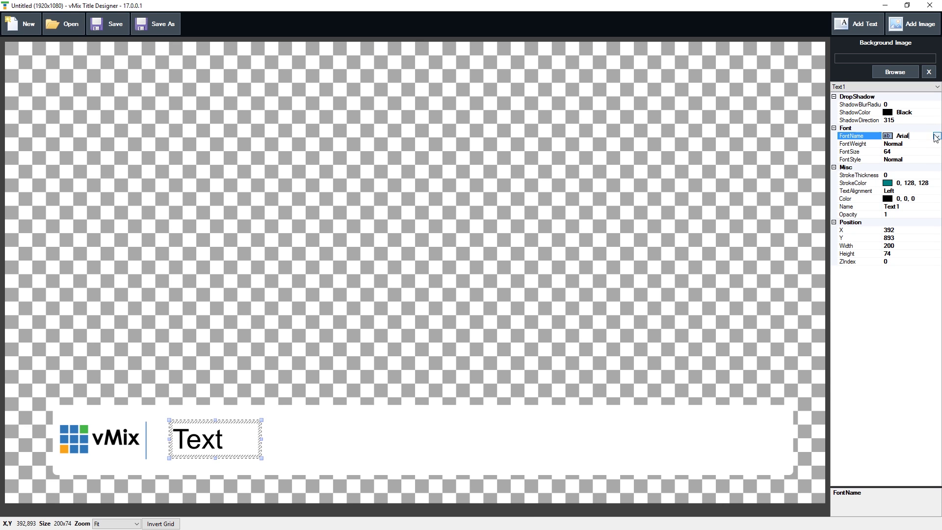
pyautogui.click(936, 137)
pyautogui.scroll(-8, 915, 201)
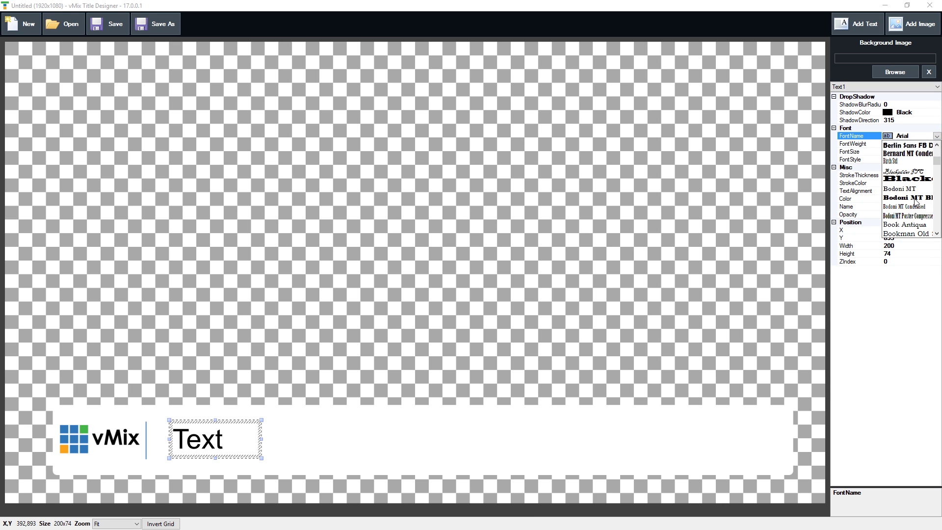
pyautogui.scroll(-5, 916, 201)
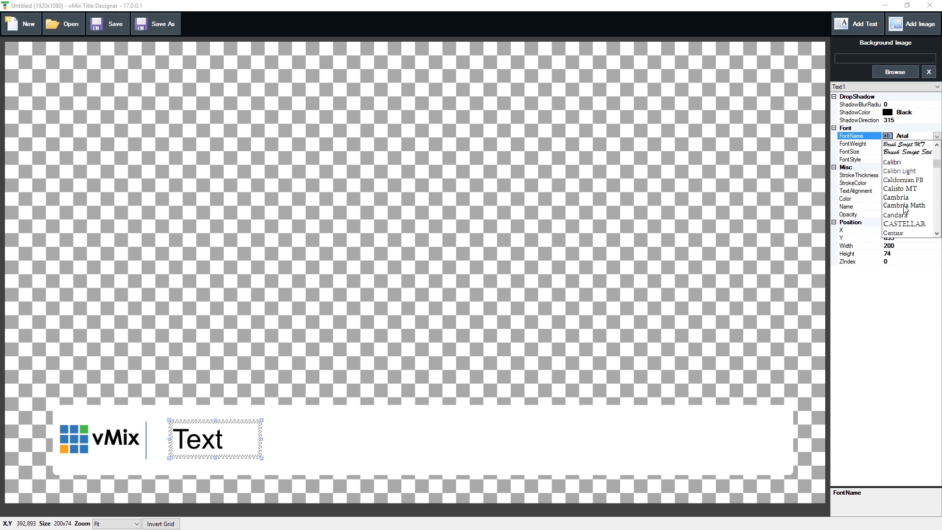
pyautogui.scroll(-1, 903, 208)
pyautogui.click(905, 225)
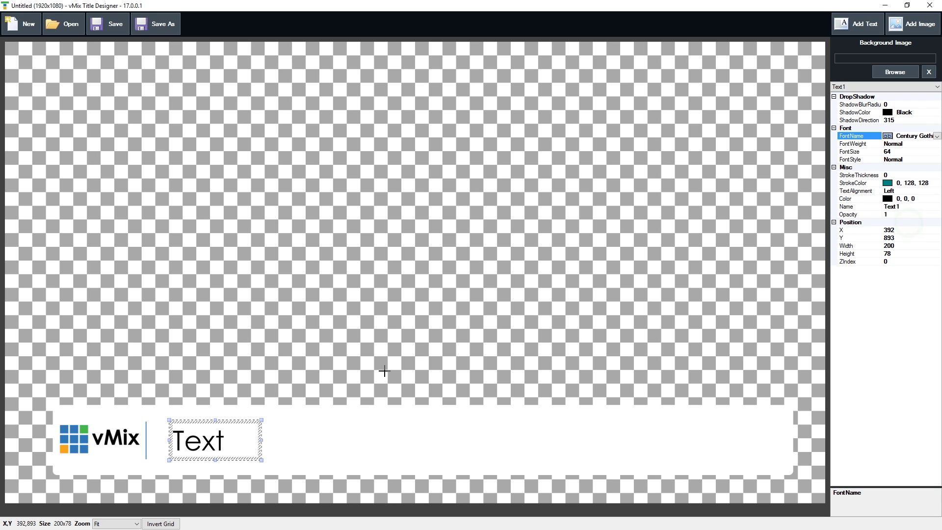
pyautogui.click(900, 152)
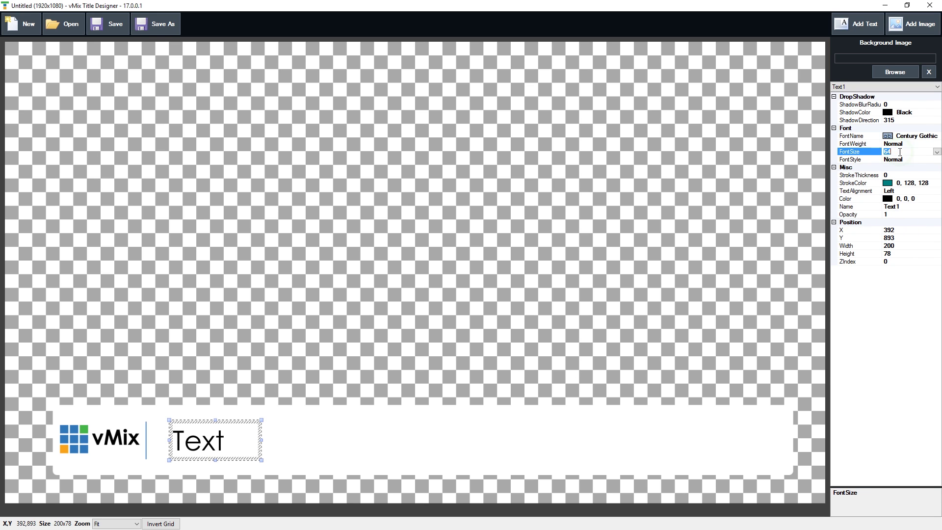
pyautogui.write('80')
pyautogui.press('Return')
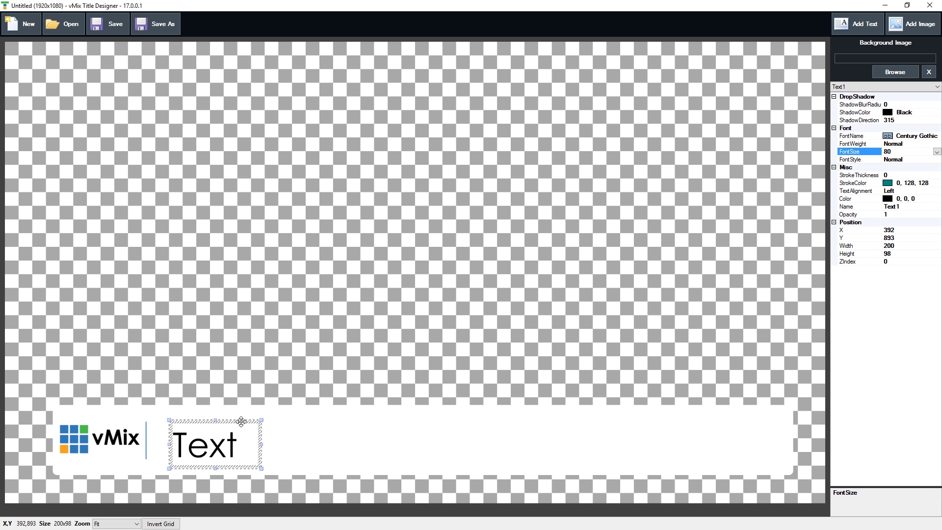
# - Widen the headline across the white bar and nudge it up into place
pyautogui.moveTo(235, 418); pyautogui.dragTo(235, 414)
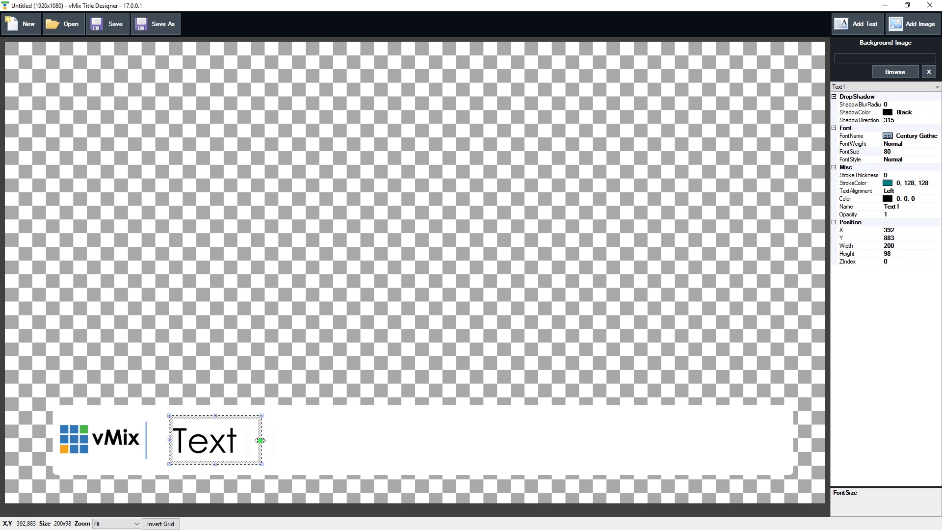
pyautogui.moveTo(260, 440); pyautogui.dragTo(774, 429)
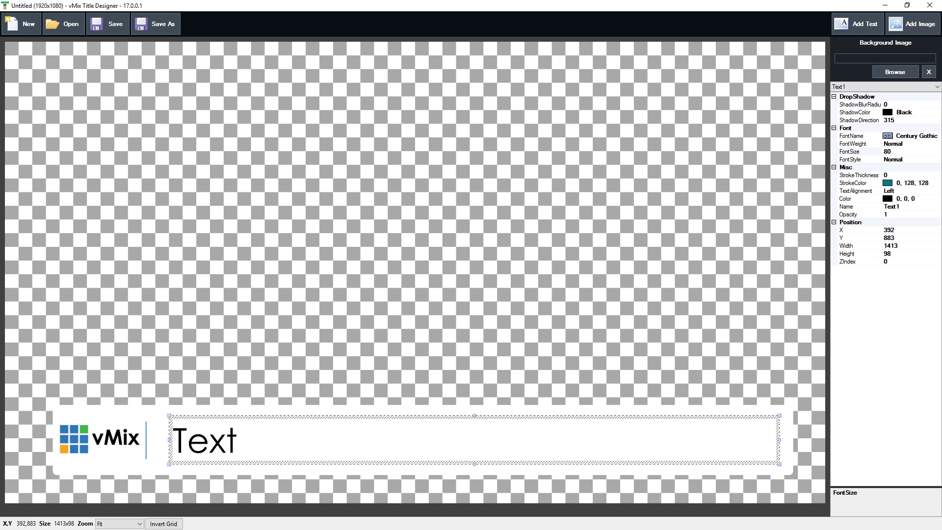
pyautogui.moveTo(450, 418); pyautogui.dragTo(446, 408)
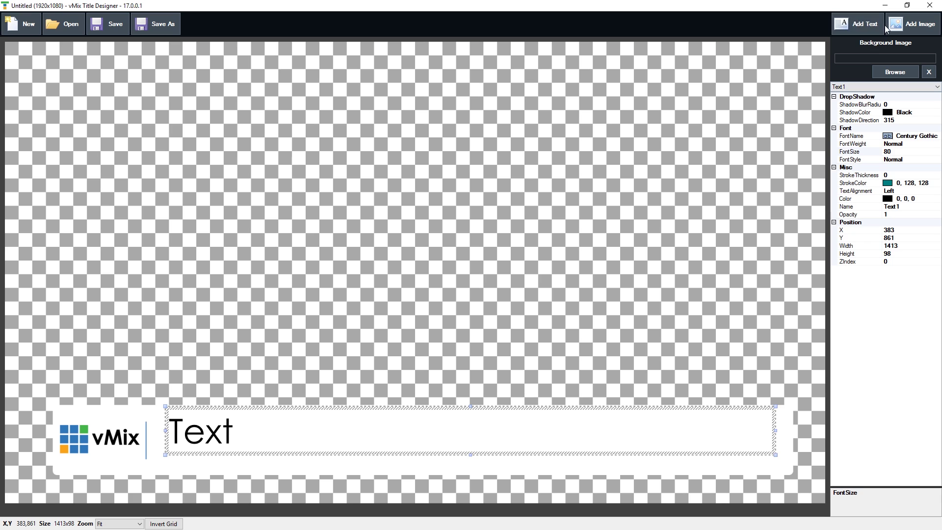
# - Add a second text element below the headline and widen it across the bar
pyautogui.click(858, 24)
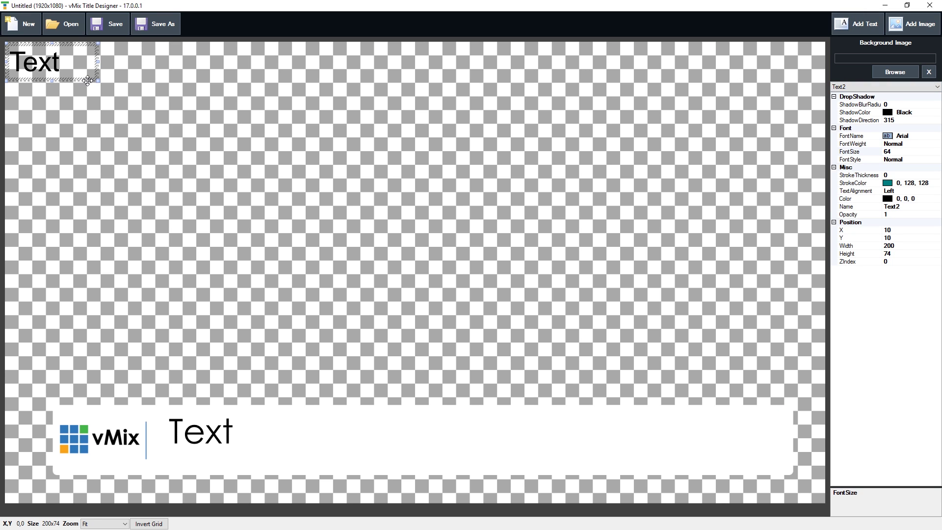
pyautogui.moveTo(88, 80); pyautogui.dragTo(278, 475)
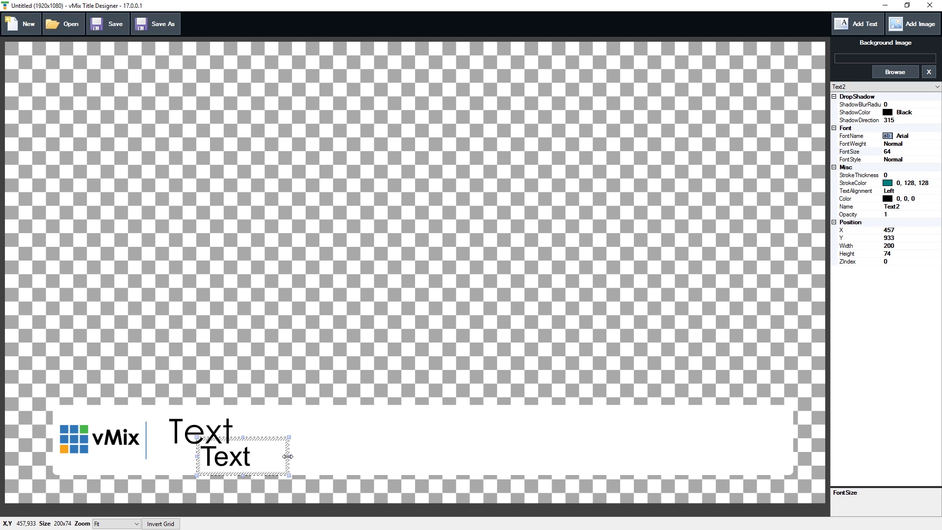
pyautogui.moveTo(287, 456); pyautogui.dragTo(781, 458)
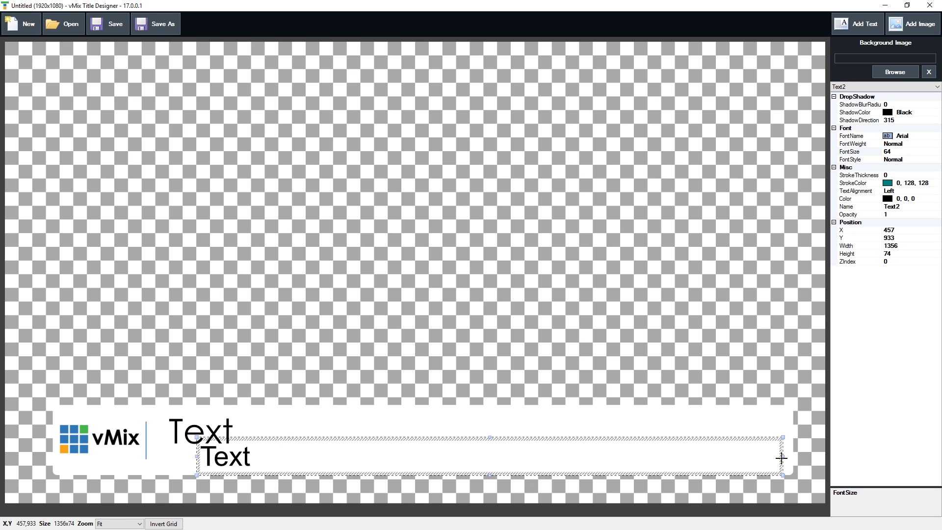
# - Set the subheading's font size to 36 and nudge it lower in the bar
pyautogui.click(893, 158)
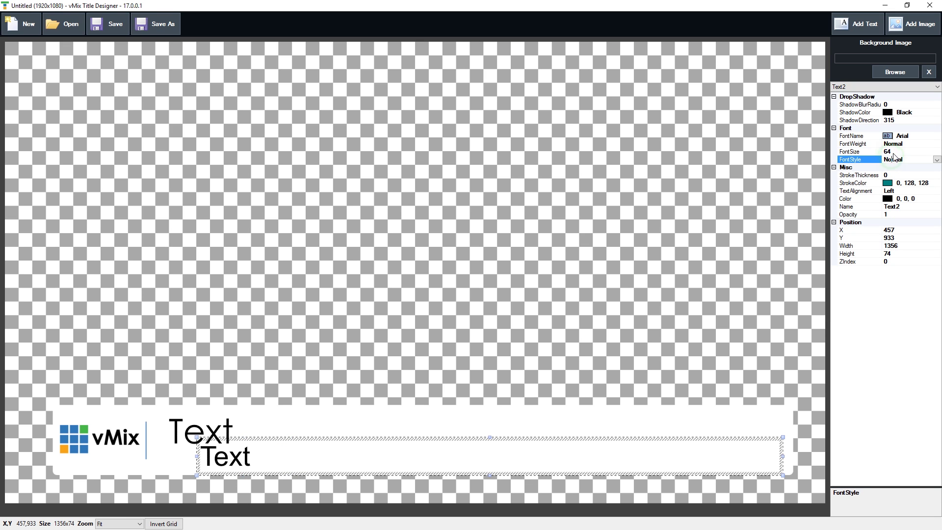
pyautogui.click(893, 154)
pyautogui.click(936, 152)
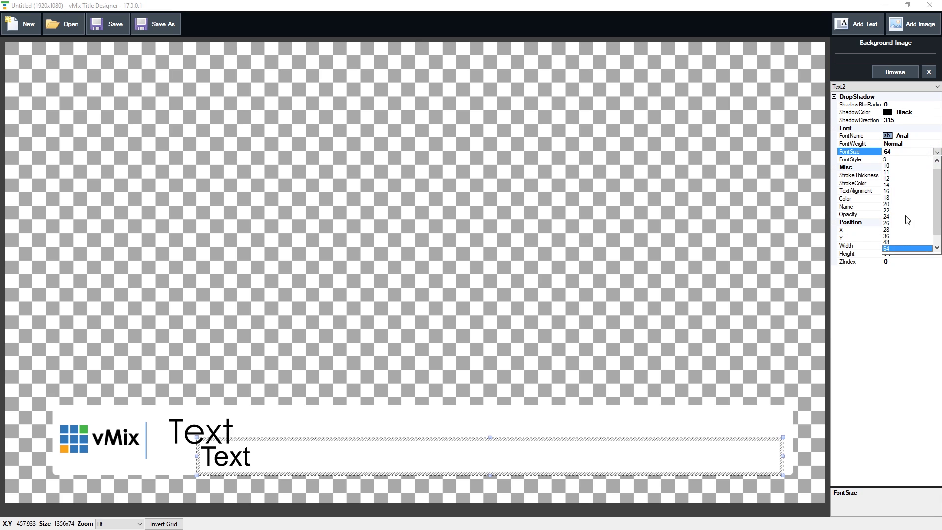
pyautogui.click(888, 237)
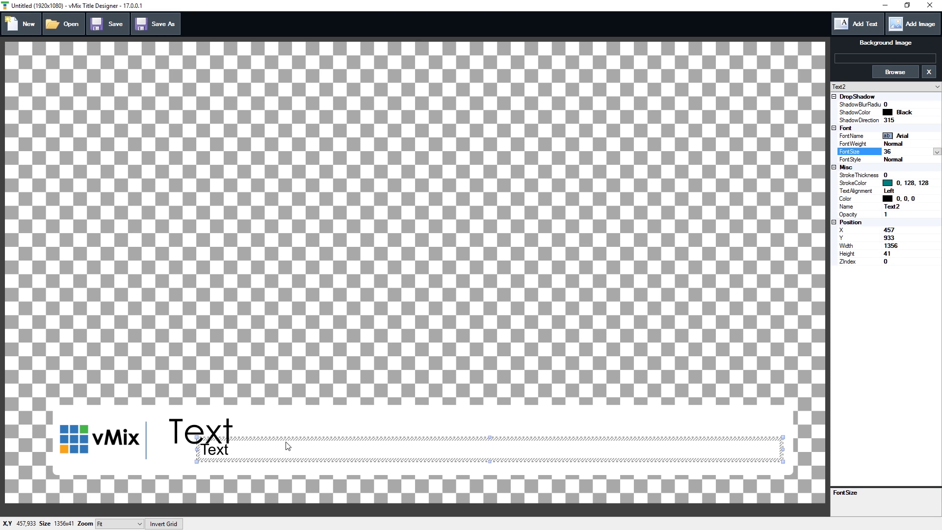
pyautogui.moveTo(287, 445); pyautogui.dragTo(287, 455)
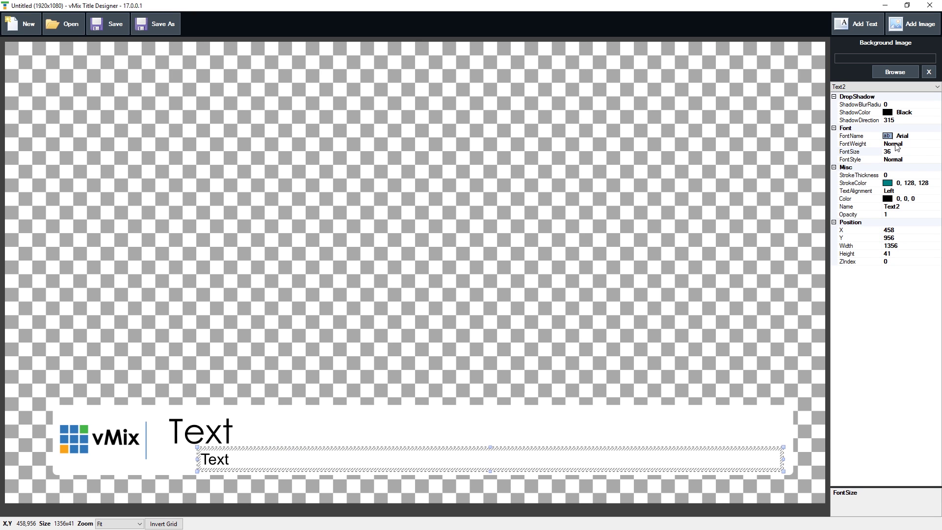
# - Make the subheading Century Gothic in orange (255,128,0)
pyautogui.click(908, 136)
pyautogui.click(936, 136)
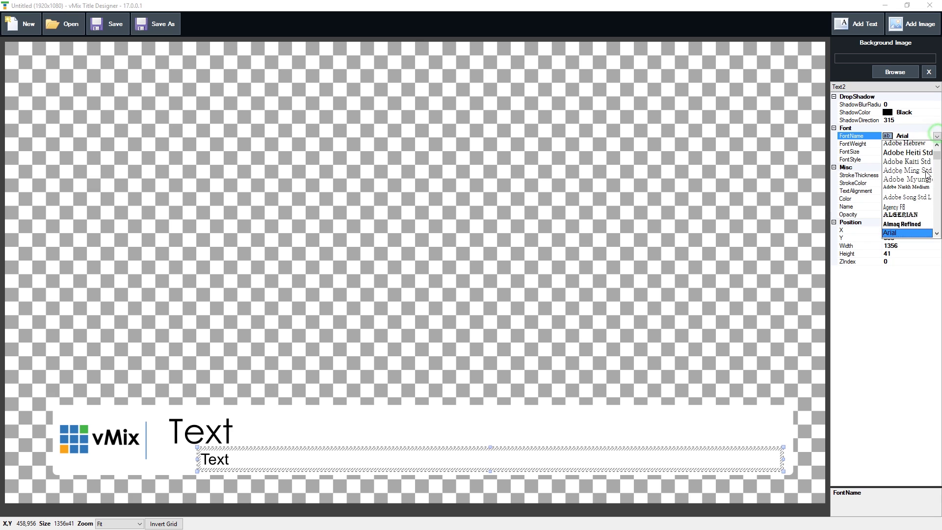
pyautogui.scroll(-12, 927, 174)
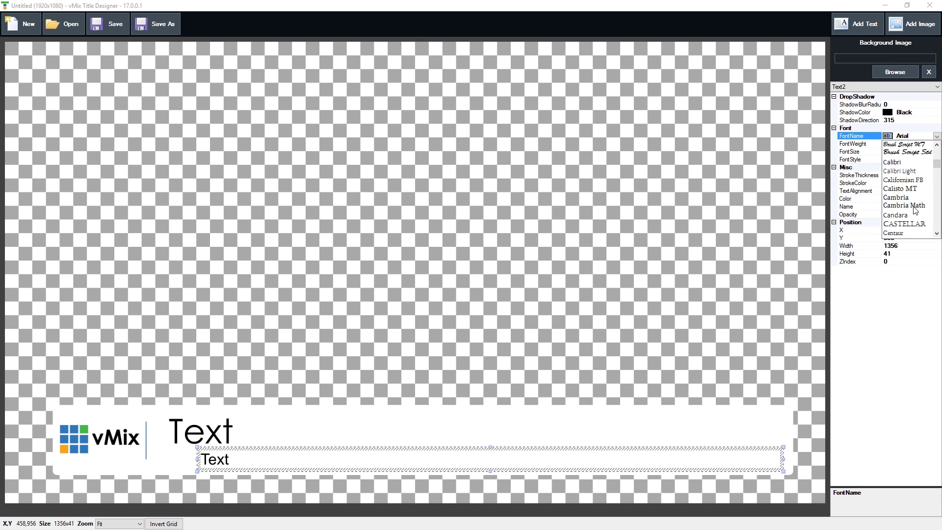
pyautogui.scroll(-1, 915, 210)
pyautogui.click(913, 229)
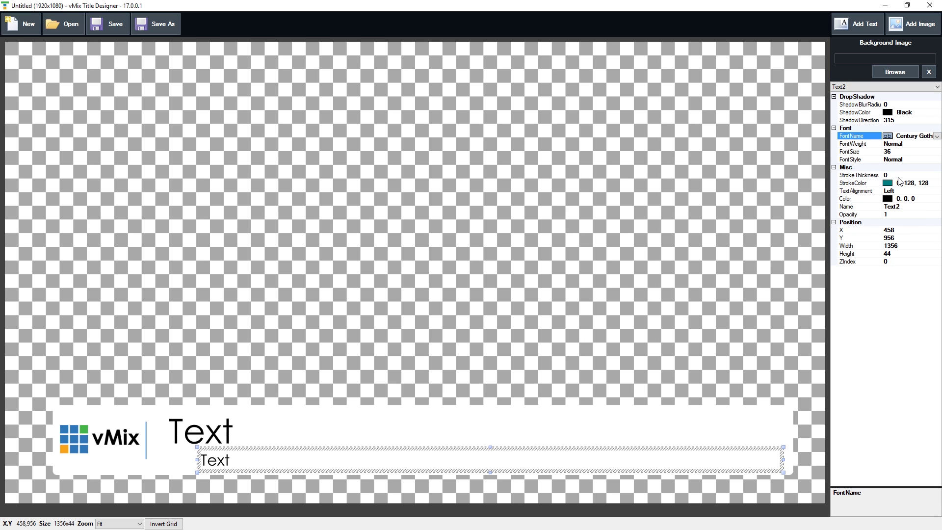
pyautogui.click(883, 199)
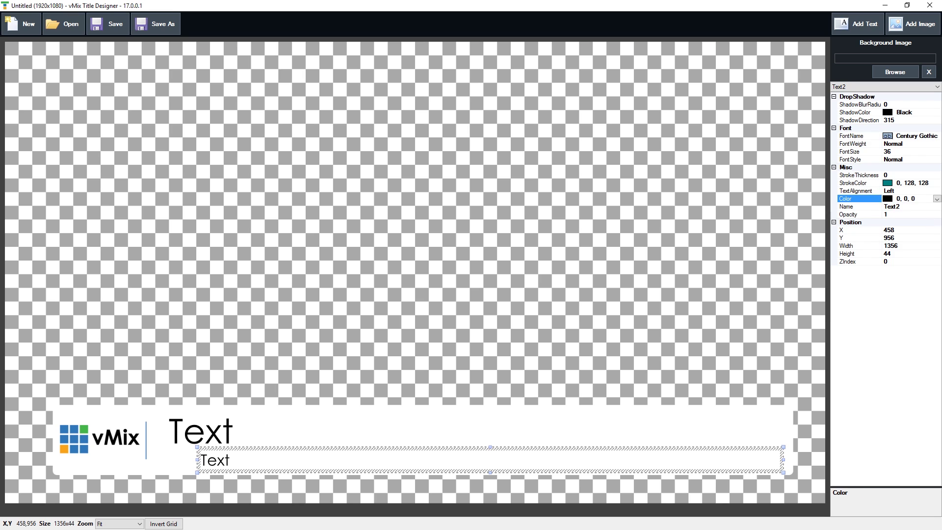
pyautogui.click(936, 199)
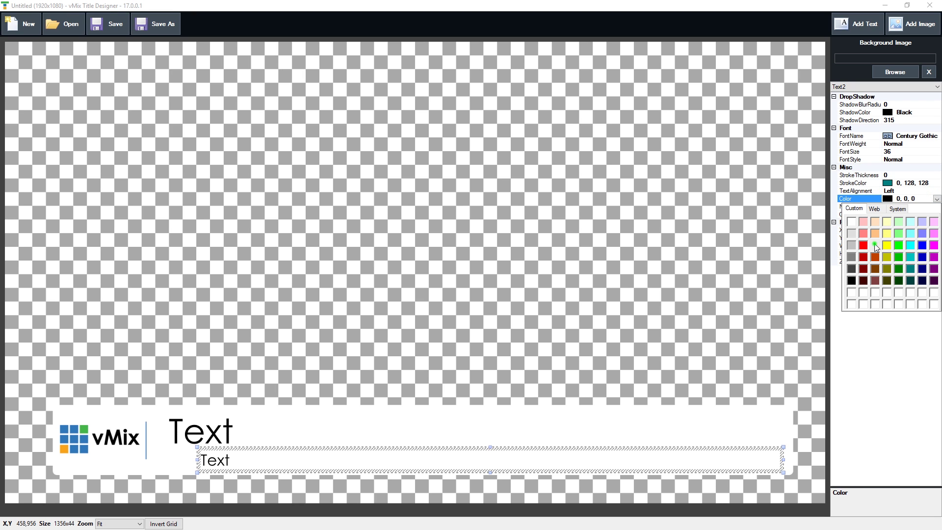
pyautogui.click(875, 246)
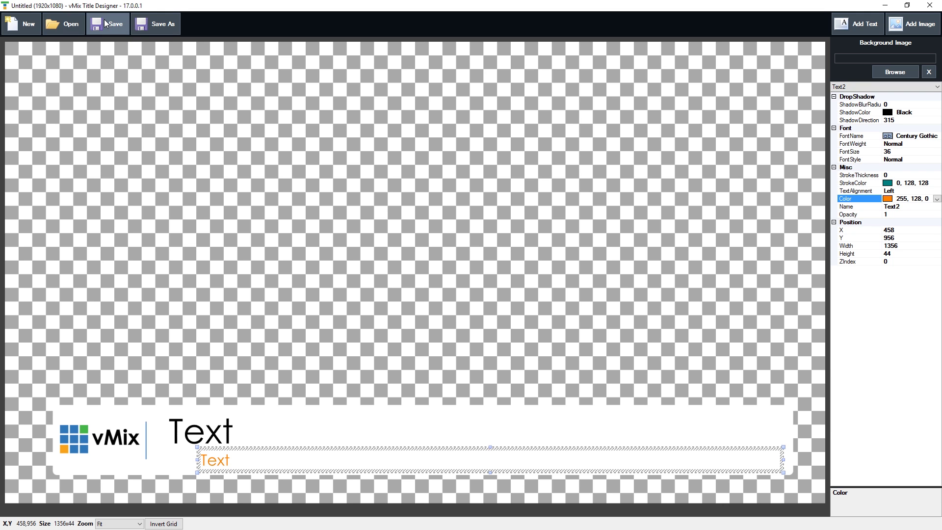
# - Save the title as vMix Title.xaml, a XAML file, in the Tutorial folder
pyautogui.click(142, 26)
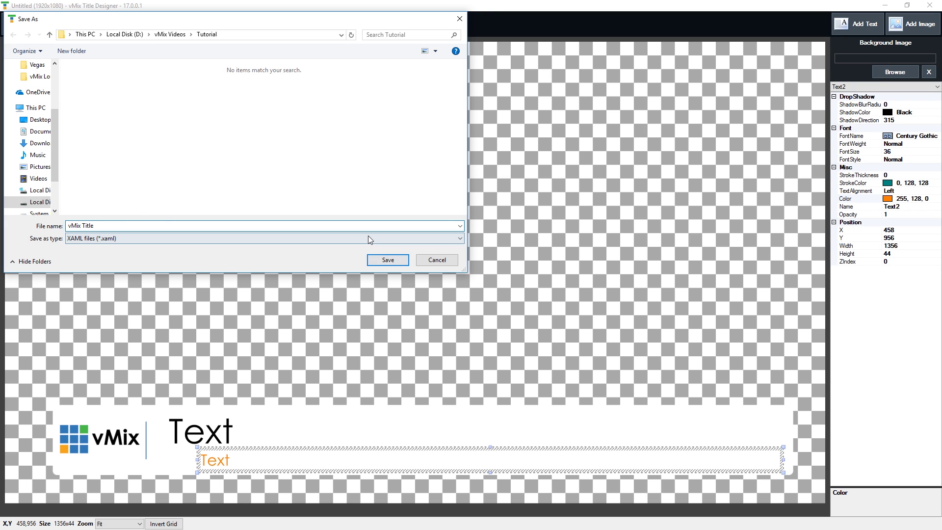
pyautogui.click(386, 260)
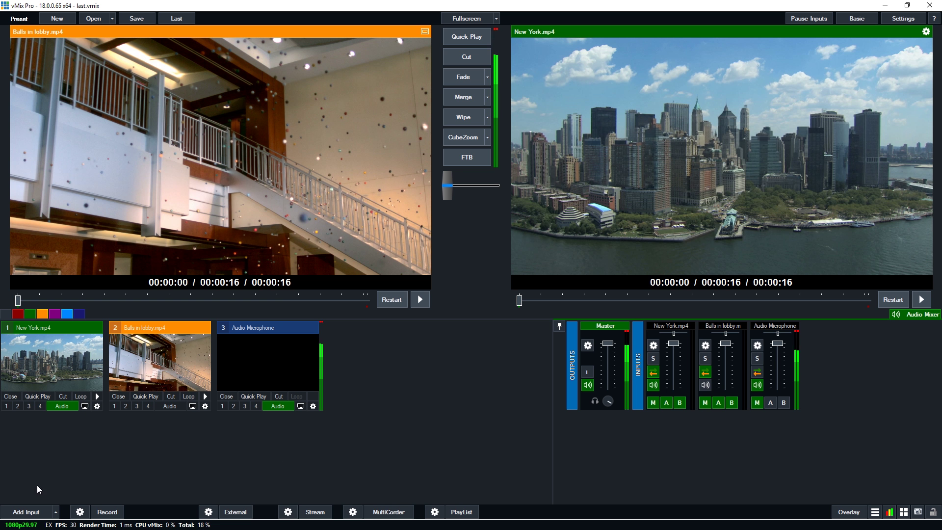
# - Add vMix Title.xaml as a new Title / XAML input
pyautogui.click(33, 510)
pyautogui.click(240, 340)
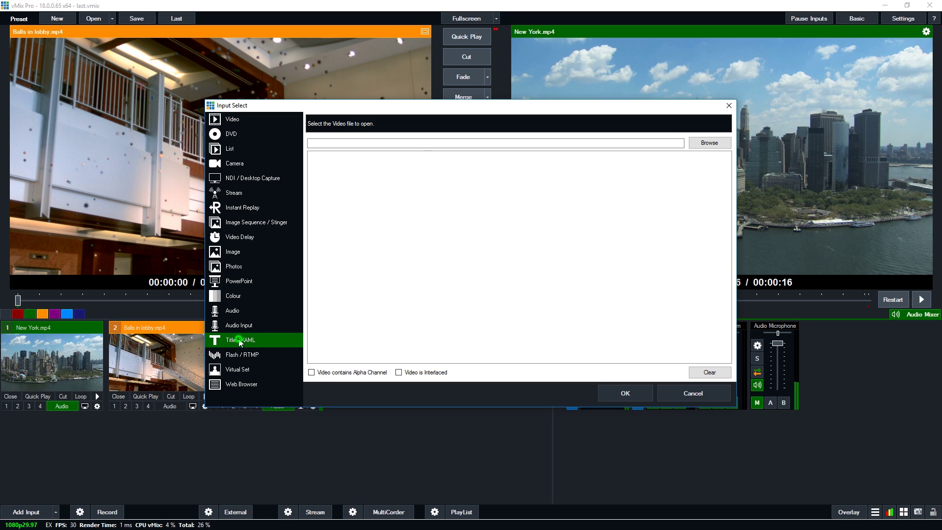
pyautogui.click(709, 121)
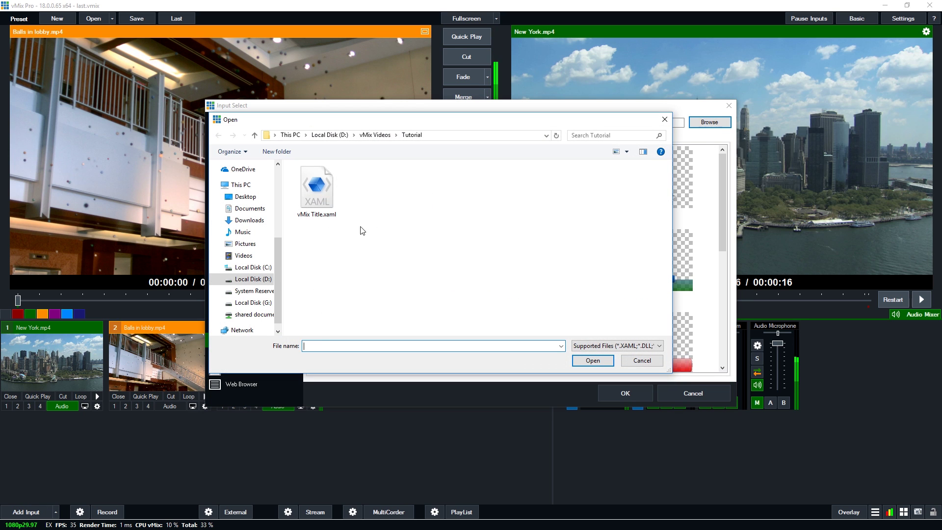
pyautogui.click(336, 208)
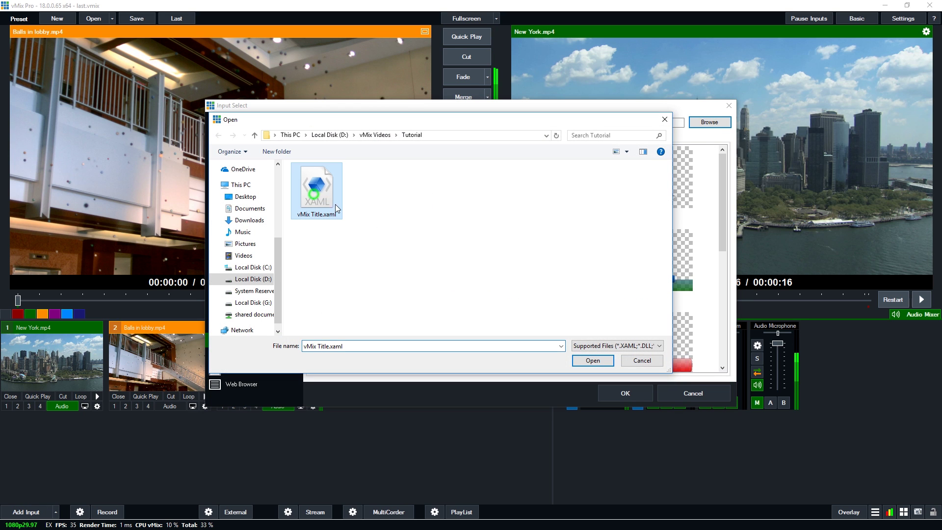
pyautogui.click(591, 360)
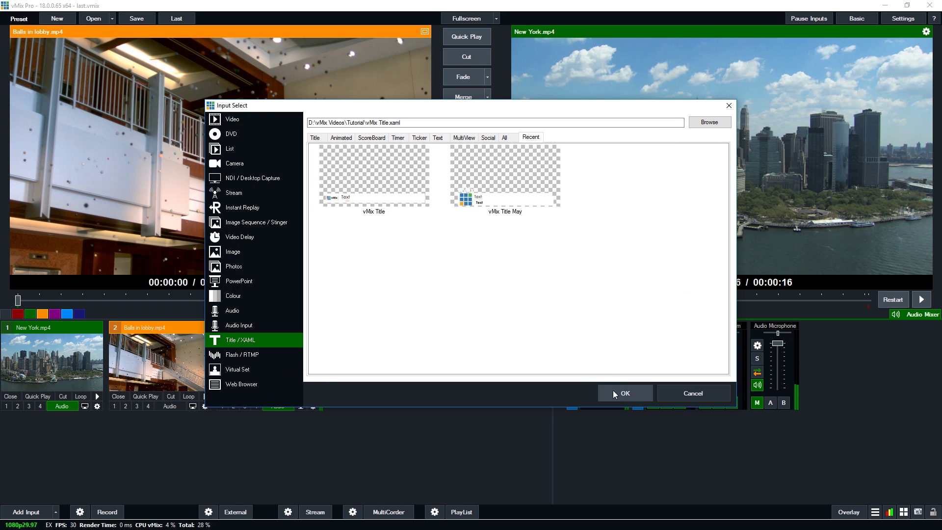
pyautogui.click(374, 177)
pyautogui.click(625, 392)
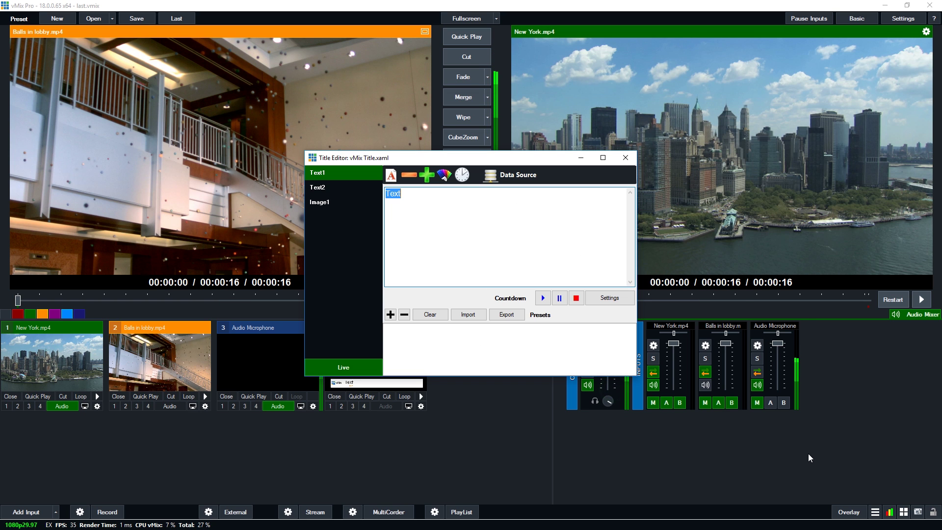
# - Set the headline to 'Hello World!' and the subheading to 'vMix'
pyautogui.write('Hello World!')
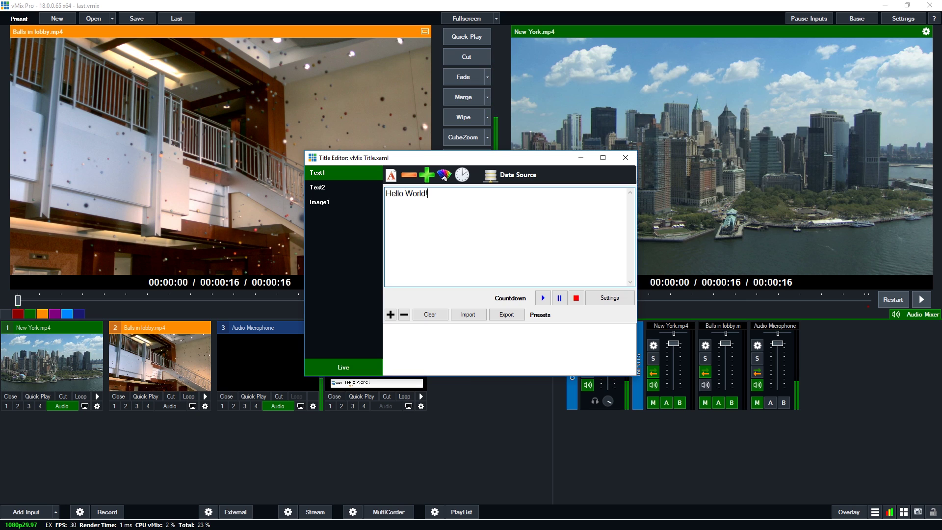
pyautogui.click(317, 187)
pyautogui.doubleClick(392, 194)
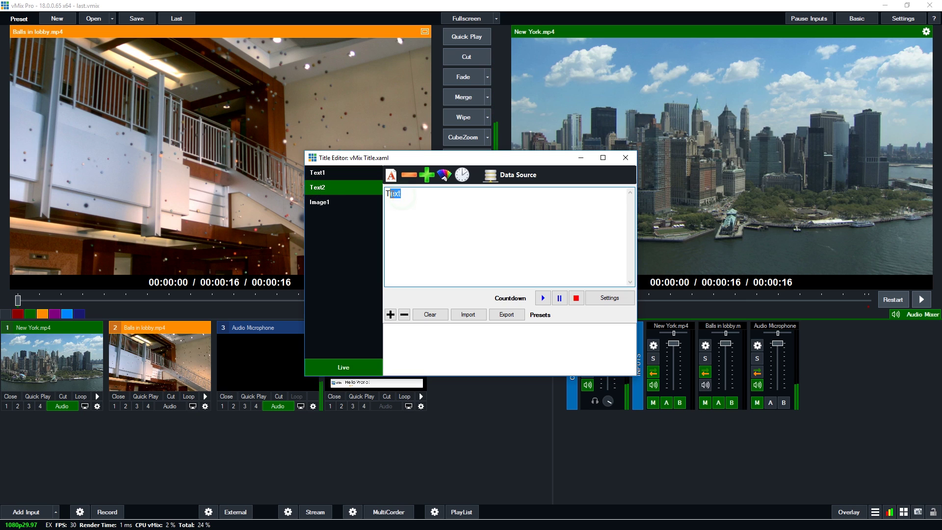
pyautogui.press('BackSpace')
pyautogui.write('vMix')
pyautogui.click(622, 159)
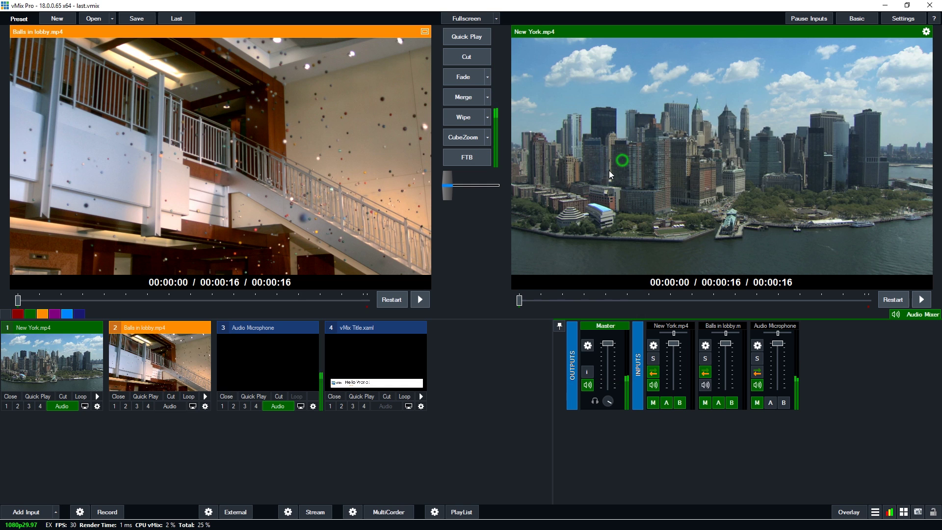
pyautogui.click(330, 406)
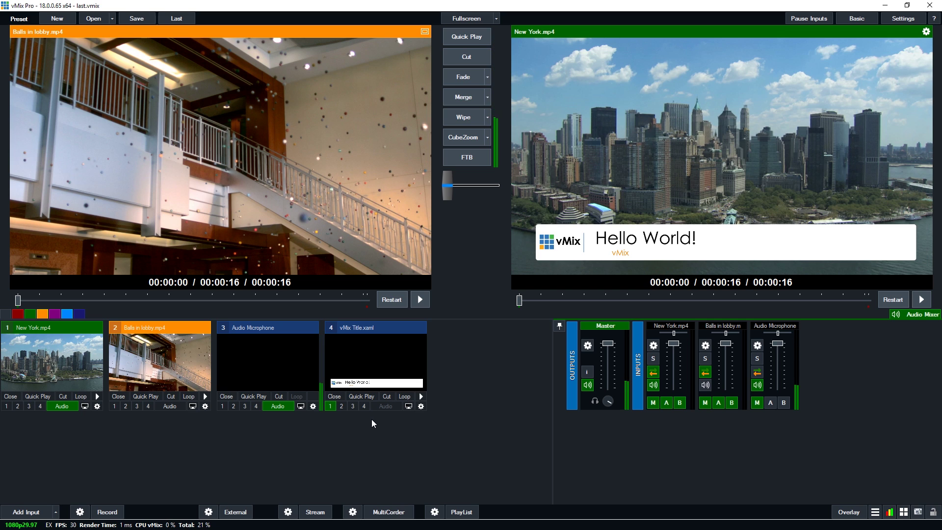
pyautogui.click(330, 406)
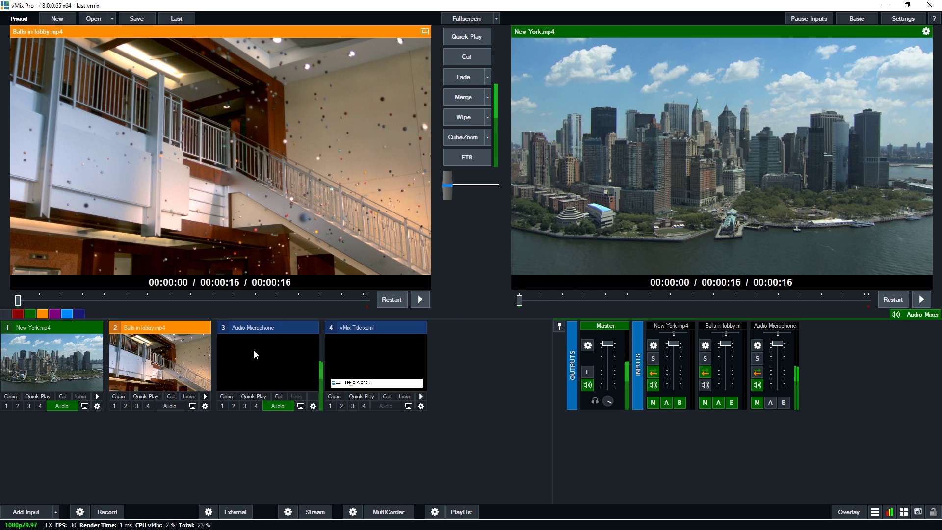
pyautogui.click(341, 405)
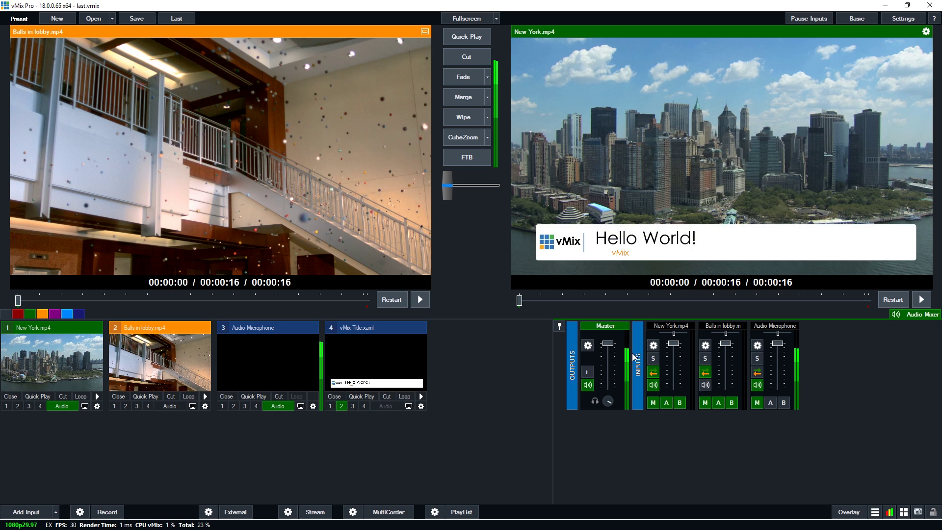
pyautogui.click(346, 408)
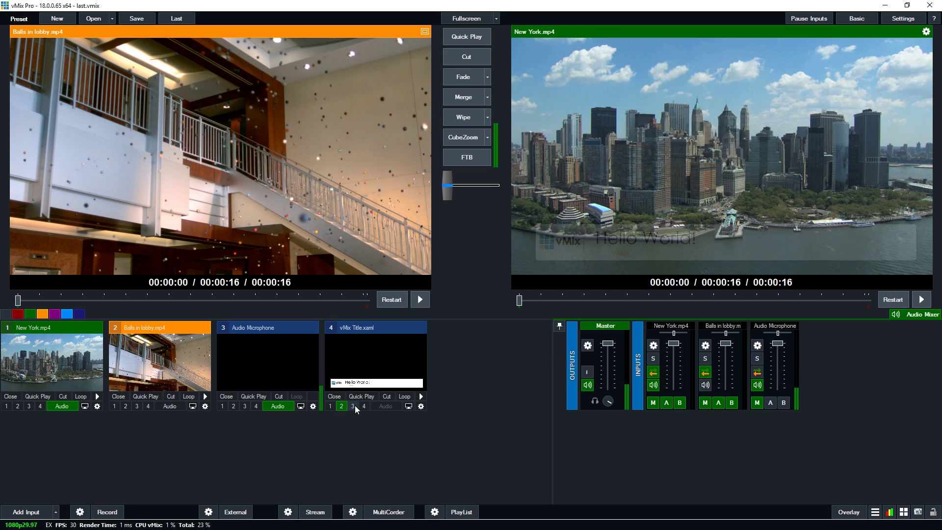
# - Put 4 vMix Title.xaml on Multi View layer 1 of the New York.mp4 input
pyautogui.click(97, 406)
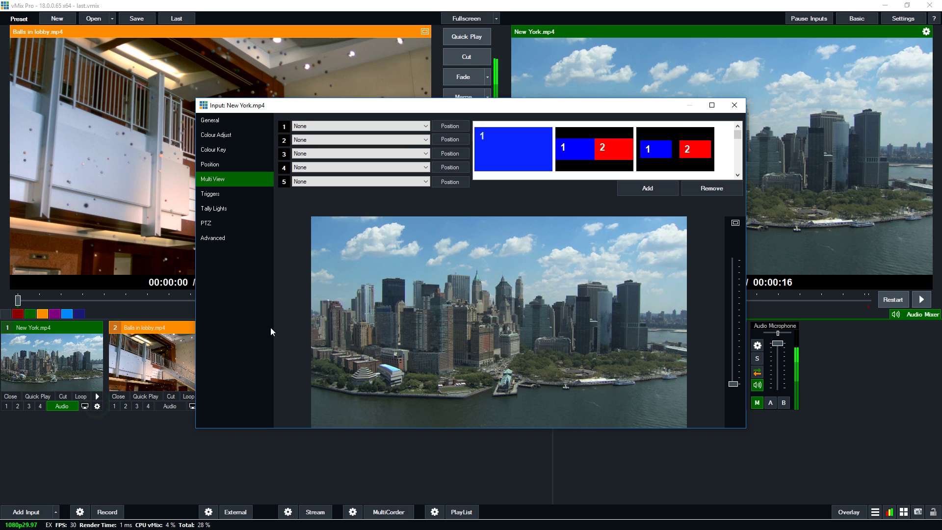
pyautogui.click(250, 180)
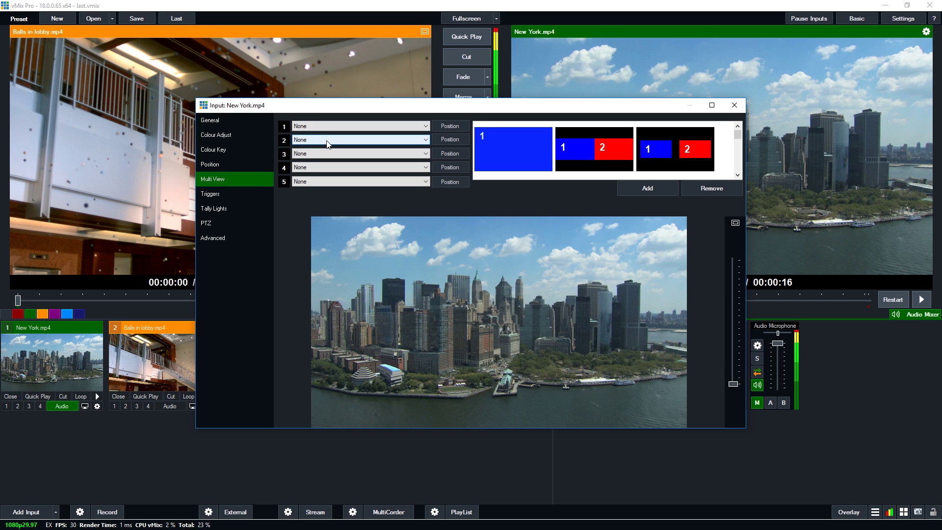
pyautogui.click(358, 127)
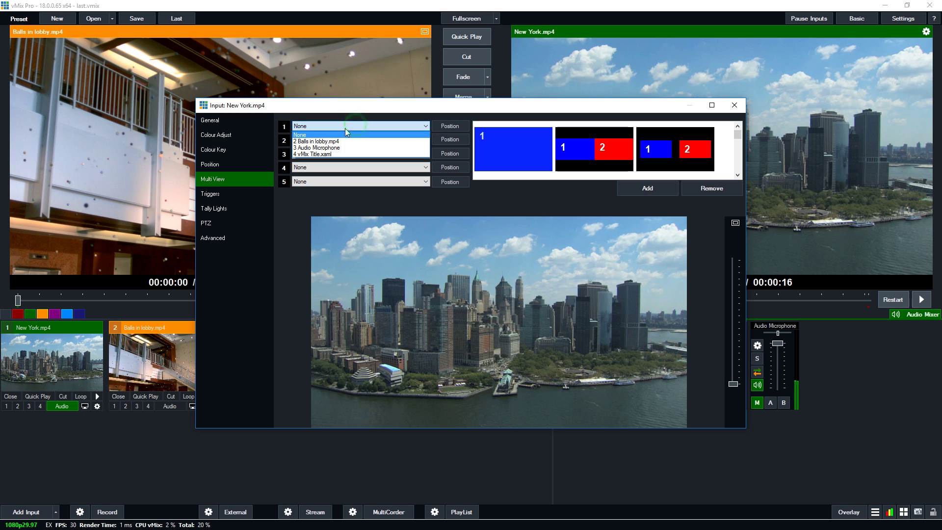
pyautogui.click(338, 155)
pyautogui.click(734, 105)
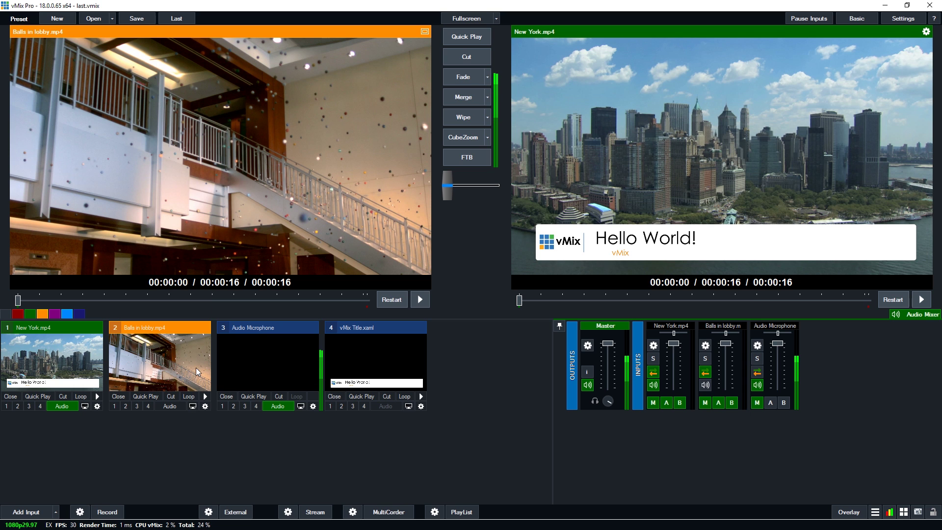
# - Send Balls in lobby to the output and pause it
pyautogui.click(171, 396)
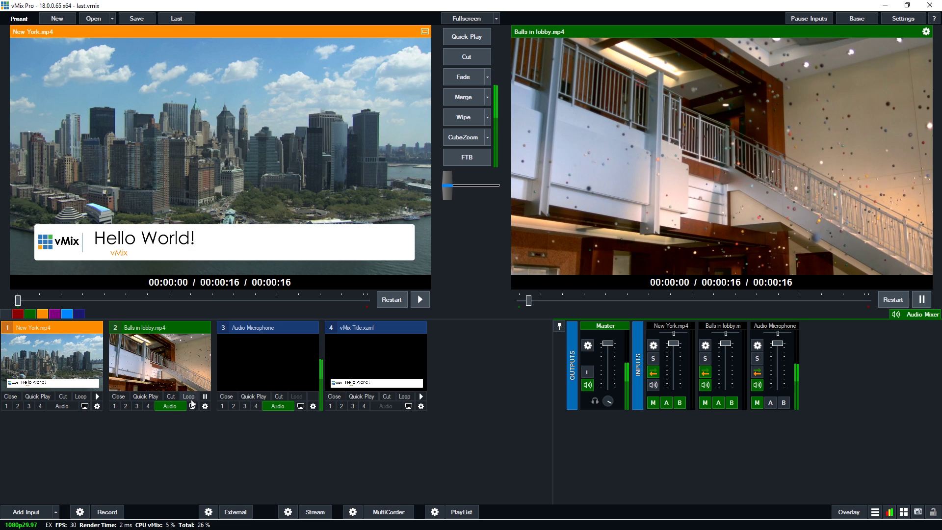
pyautogui.click(205, 396)
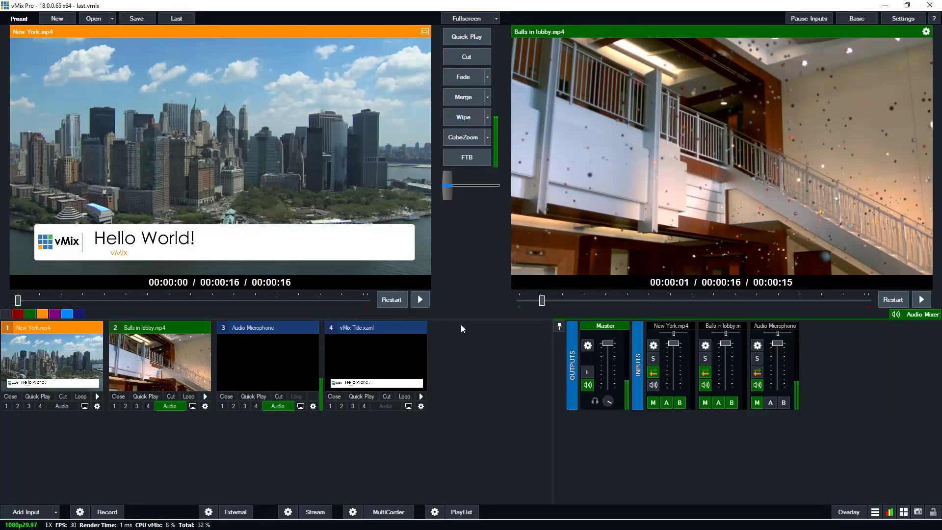
pyautogui.rightClick(408, 352)
pyautogui.click(436, 347)
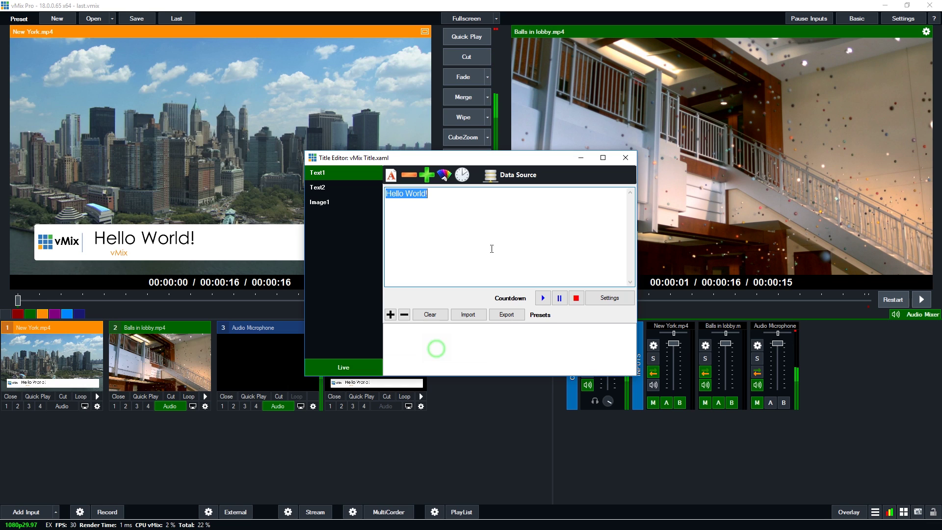
# - Change the headline to 'Hey there!', toggle Live off and on, and enlarge it three steps
pyautogui.write('Hey th')
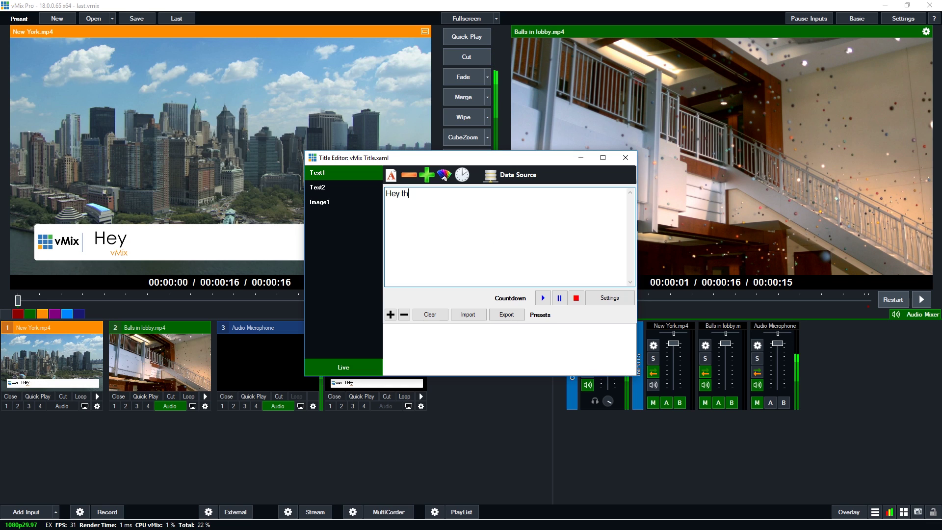
pyautogui.write('ere!@')
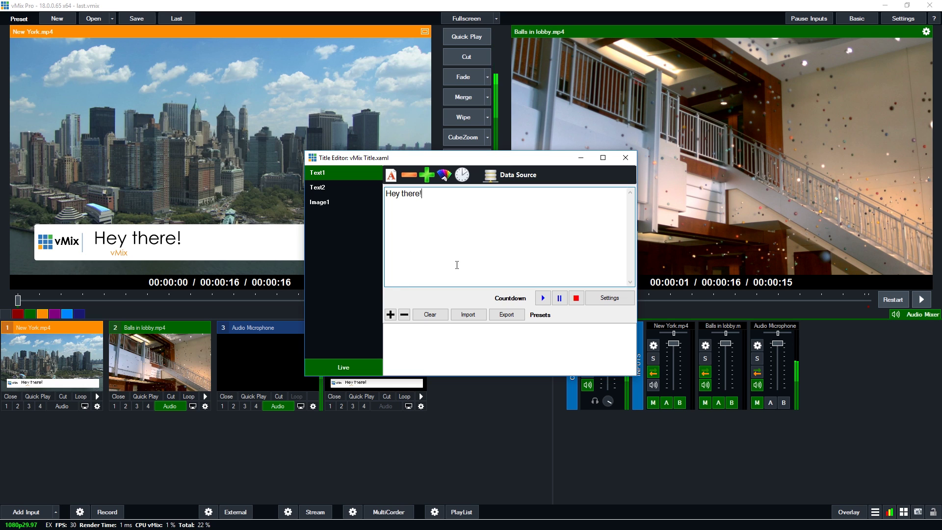
pyautogui.click(351, 366)
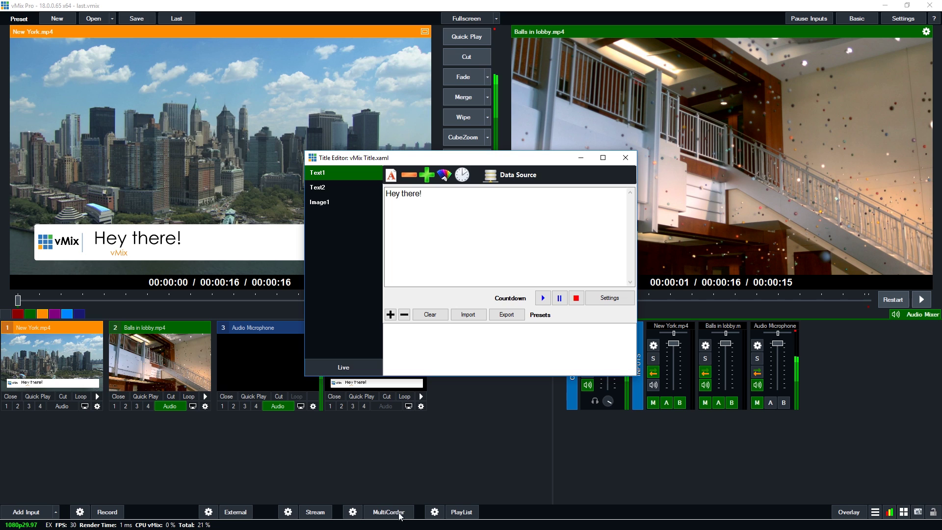
pyautogui.click(354, 366)
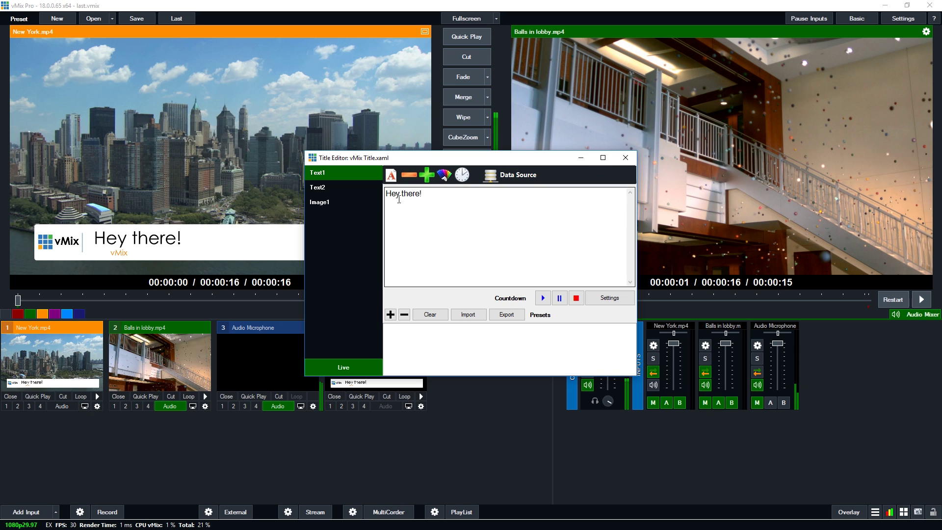
pyautogui.click(421, 177)
pyautogui.click(421, 177)
pyautogui.click(420, 177)
pyautogui.click(420, 177)
pyautogui.click(420, 176)
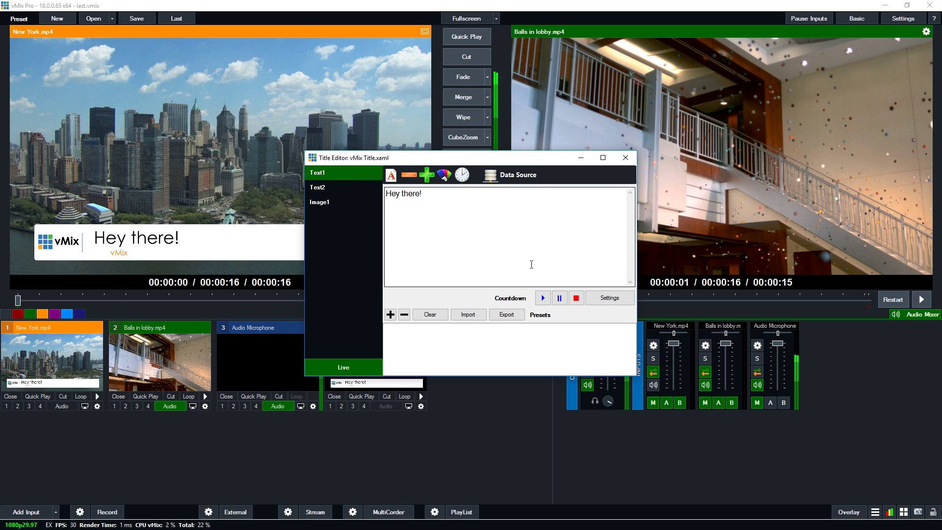
pyautogui.click(625, 158)
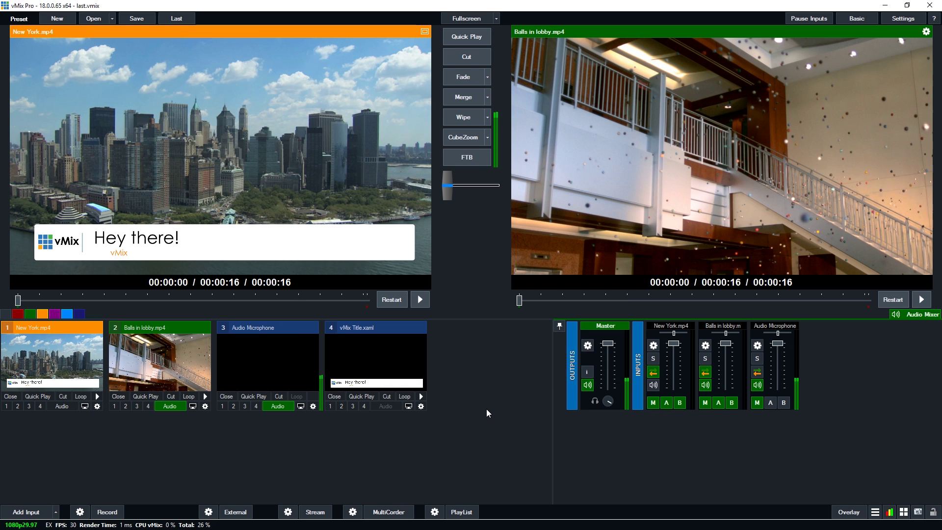
# - Reopen vMix Title.xaml in the Title Designer and shift the headline to X 430, Y 874
pyautogui.click(875, 512)
pyautogui.click(835, 487)
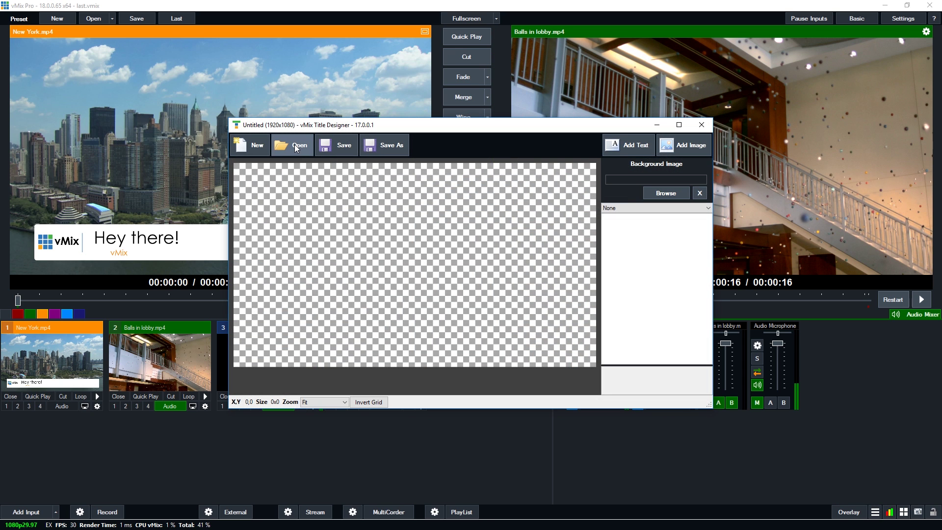
pyautogui.click(292, 145)
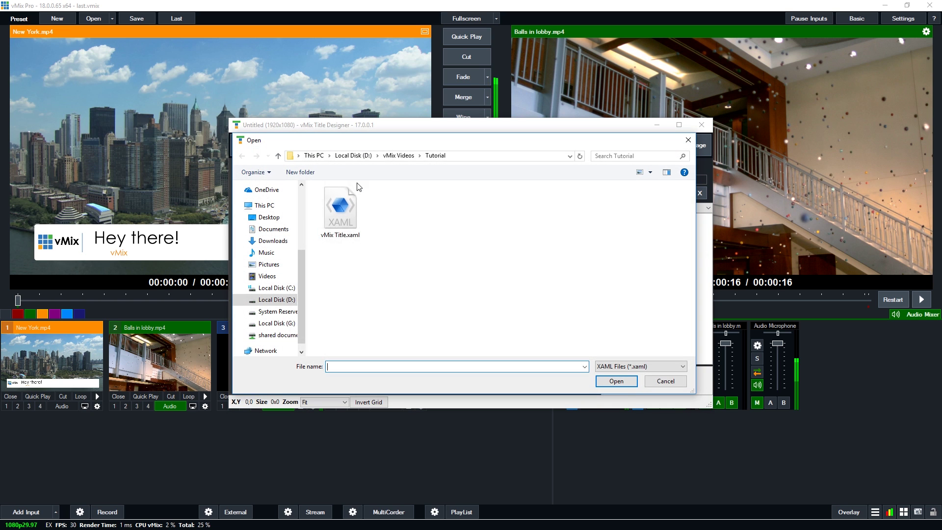
pyautogui.click(340, 209)
pyautogui.click(616, 381)
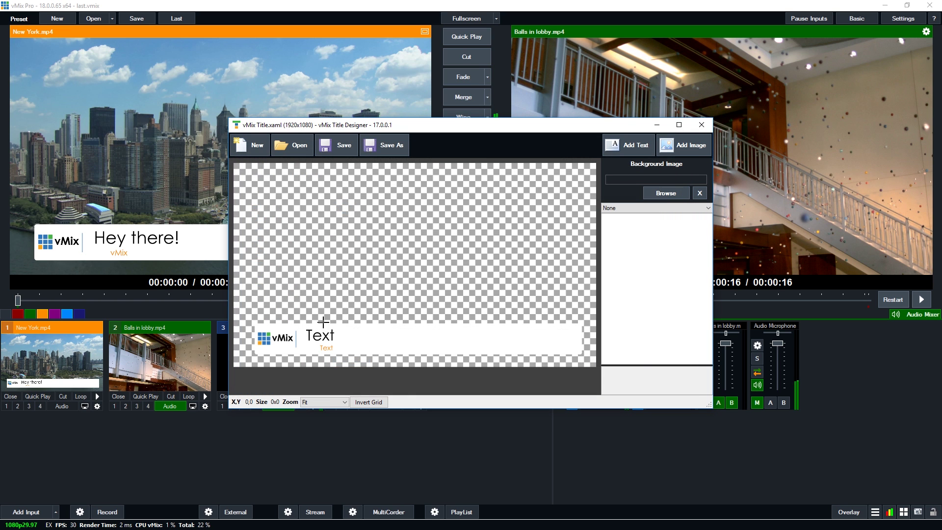
pyautogui.click(321, 333)
pyautogui.moveTo(349, 330); pyautogui.dragTo(368, 338)
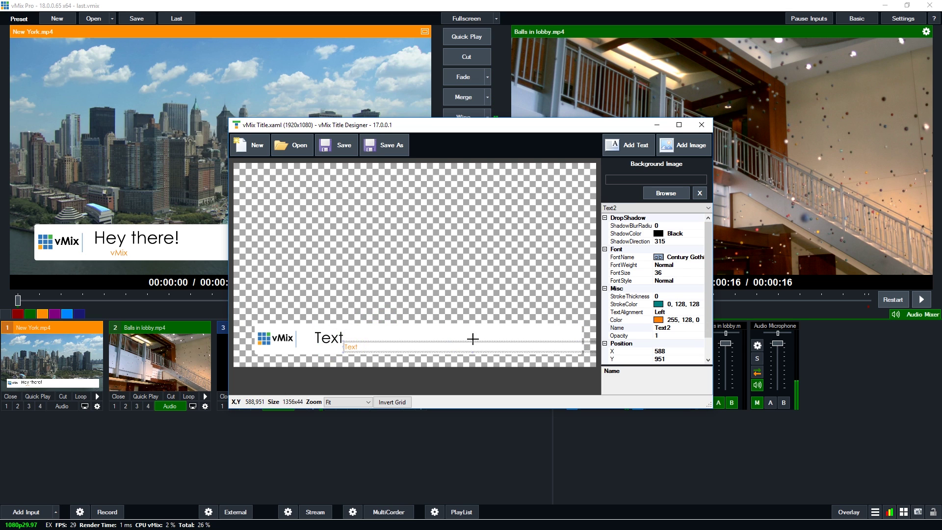